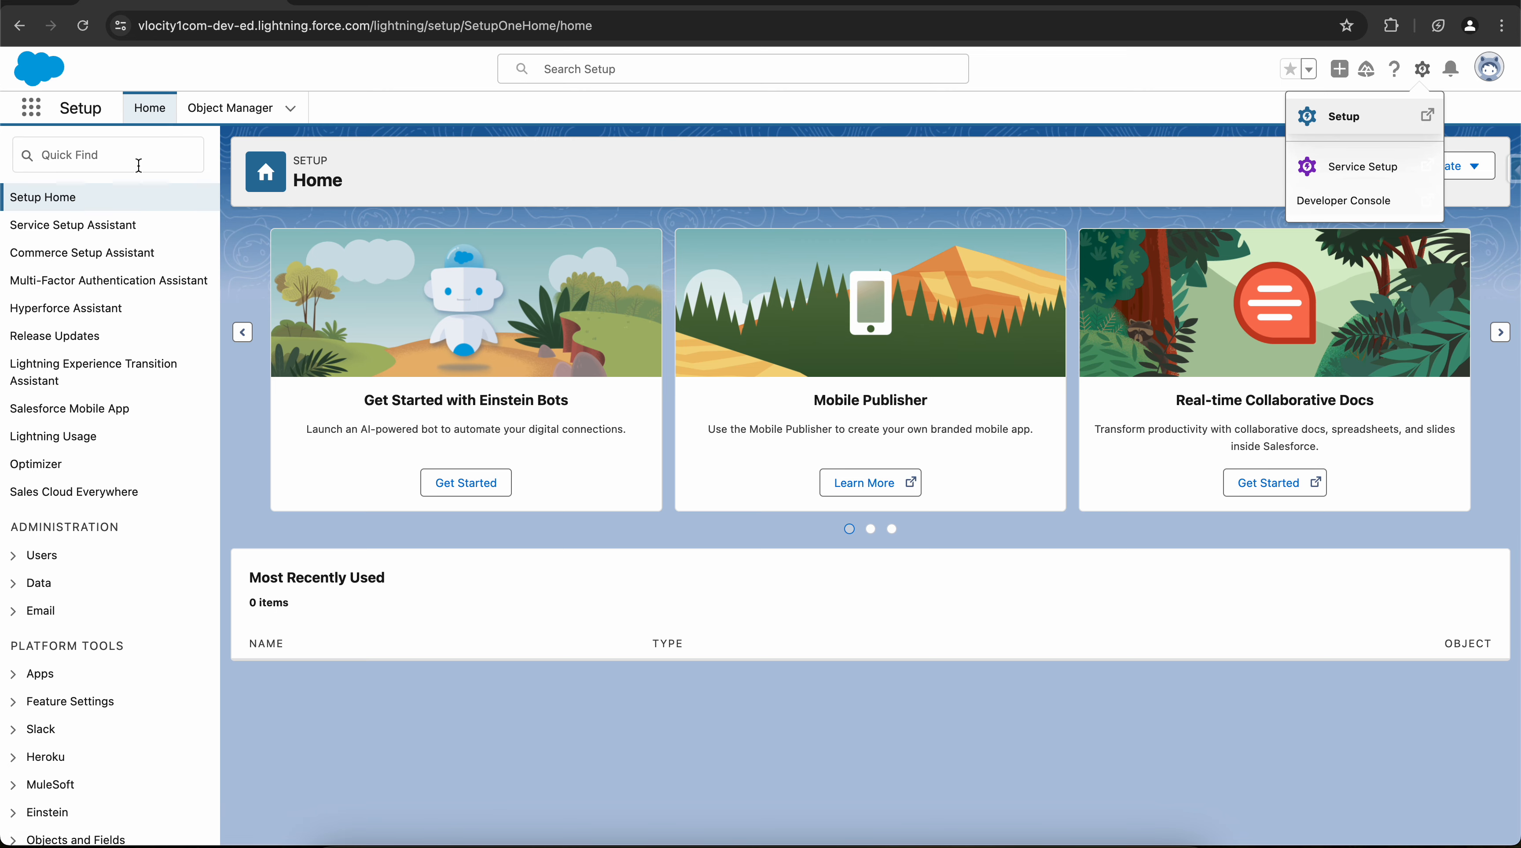
Step: Find the Flows page in Setup and start a new flow
left_click(95, 155)
type("flows")
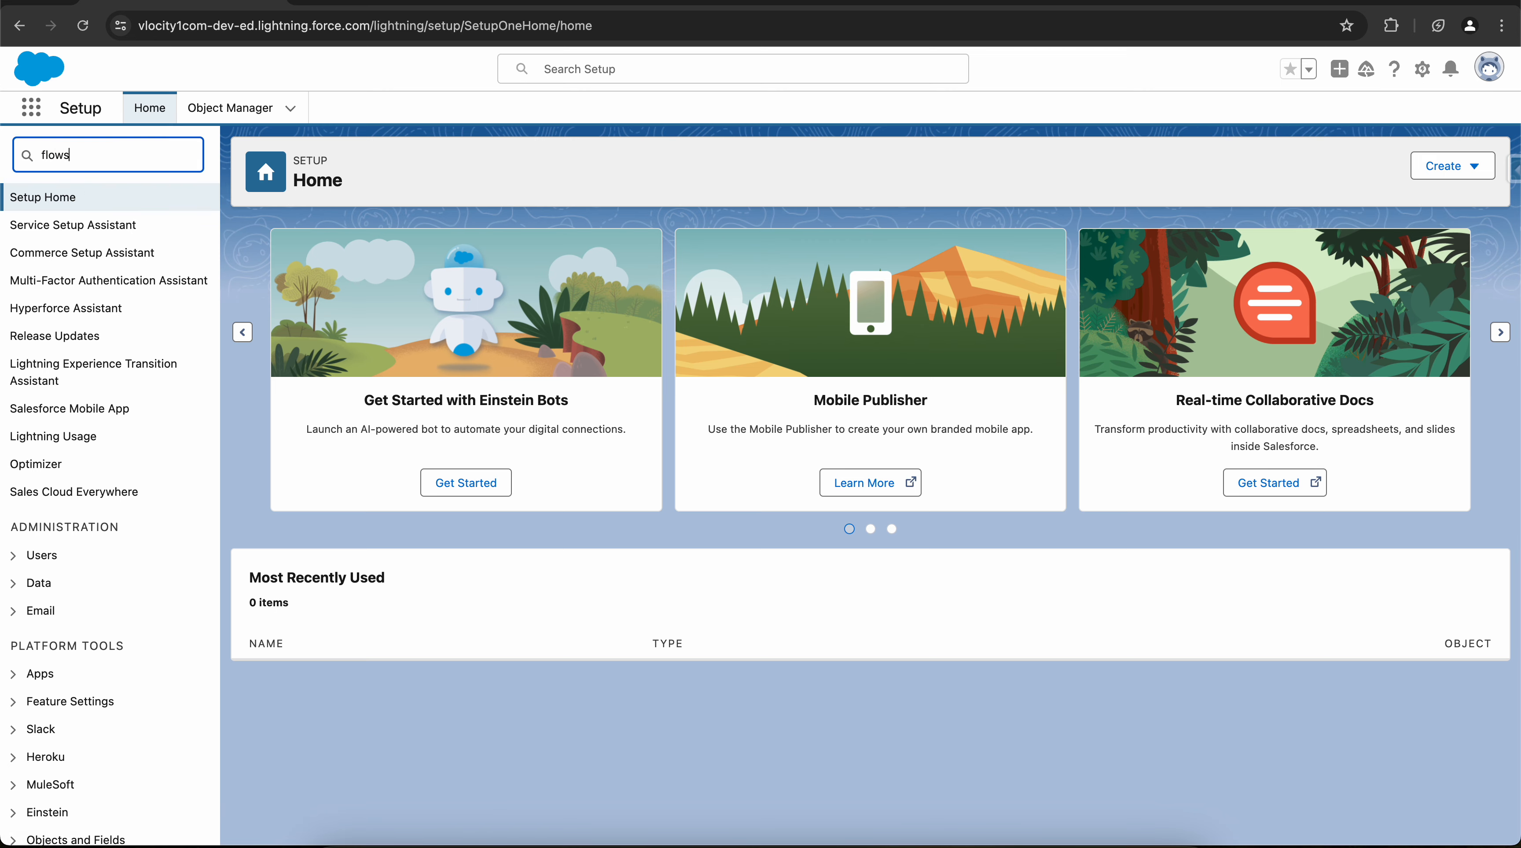
left_click(62, 225)
scroll(543, 456, "down", 2)
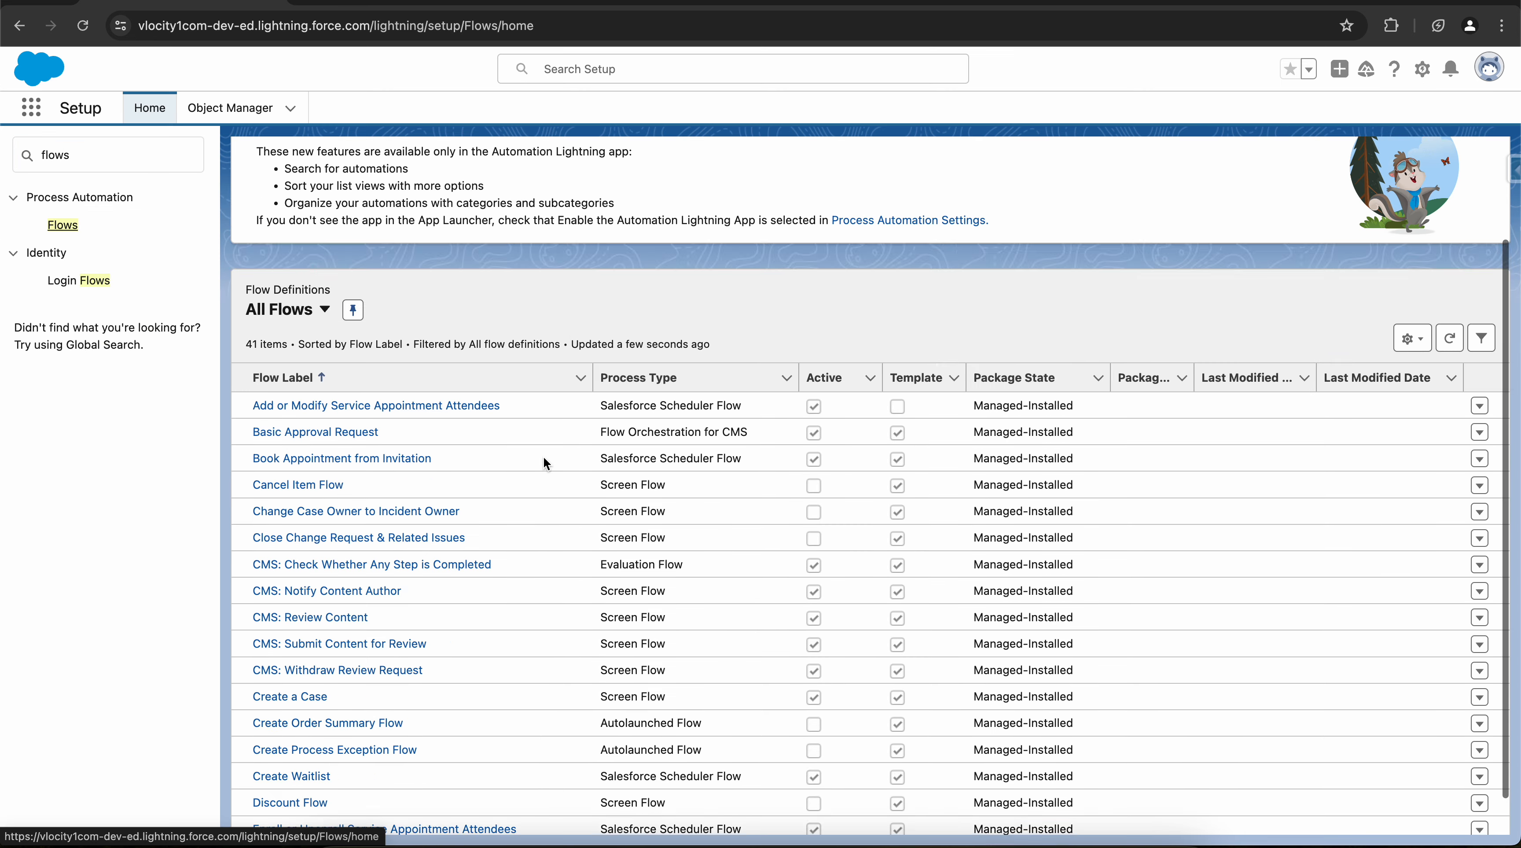
scroll(542, 457, "up", 3)
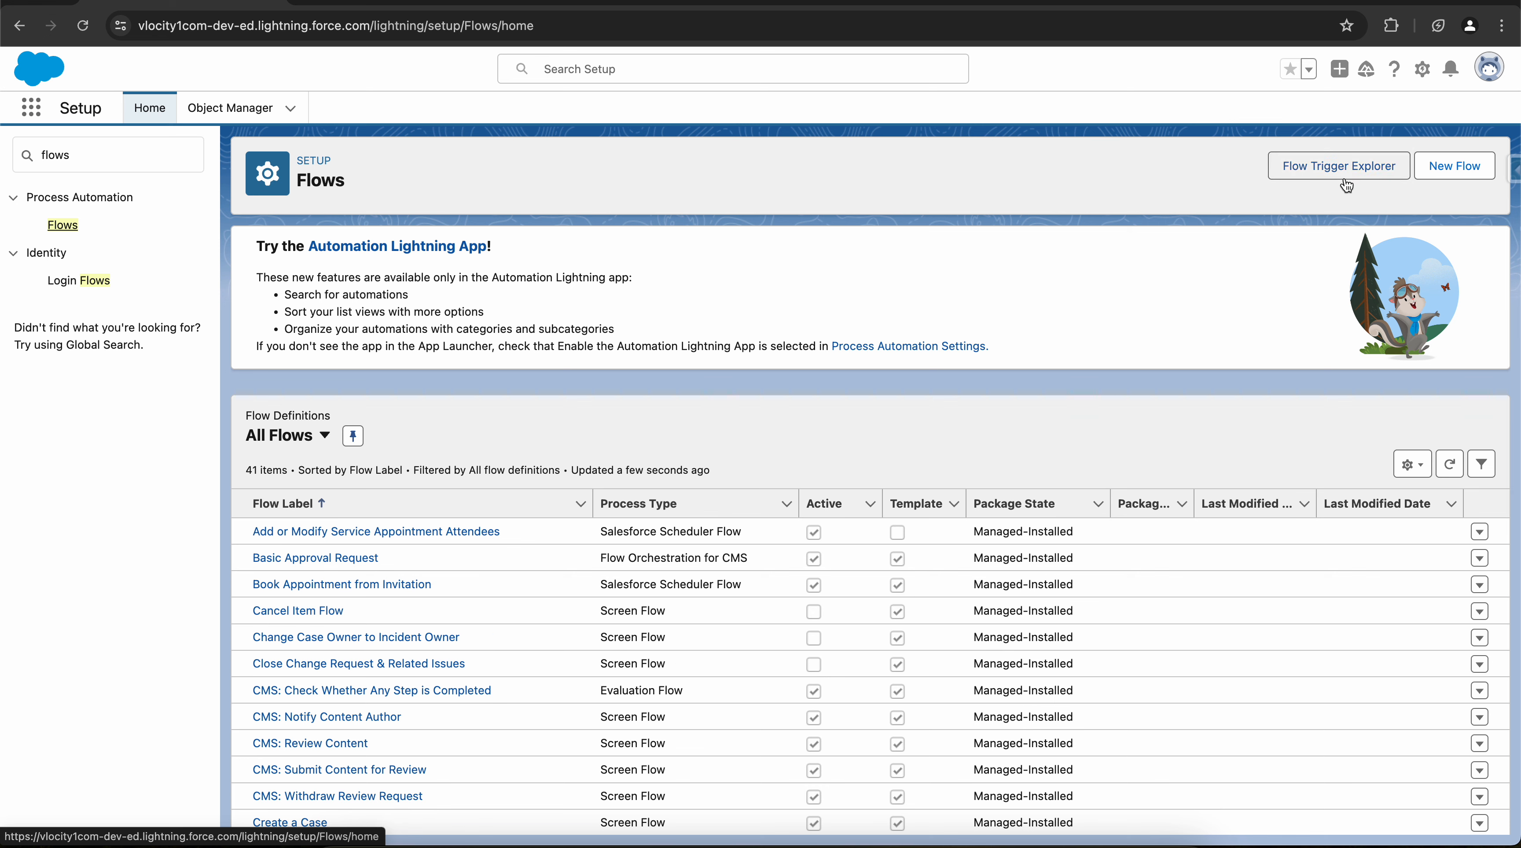
left_click(1440, 173)
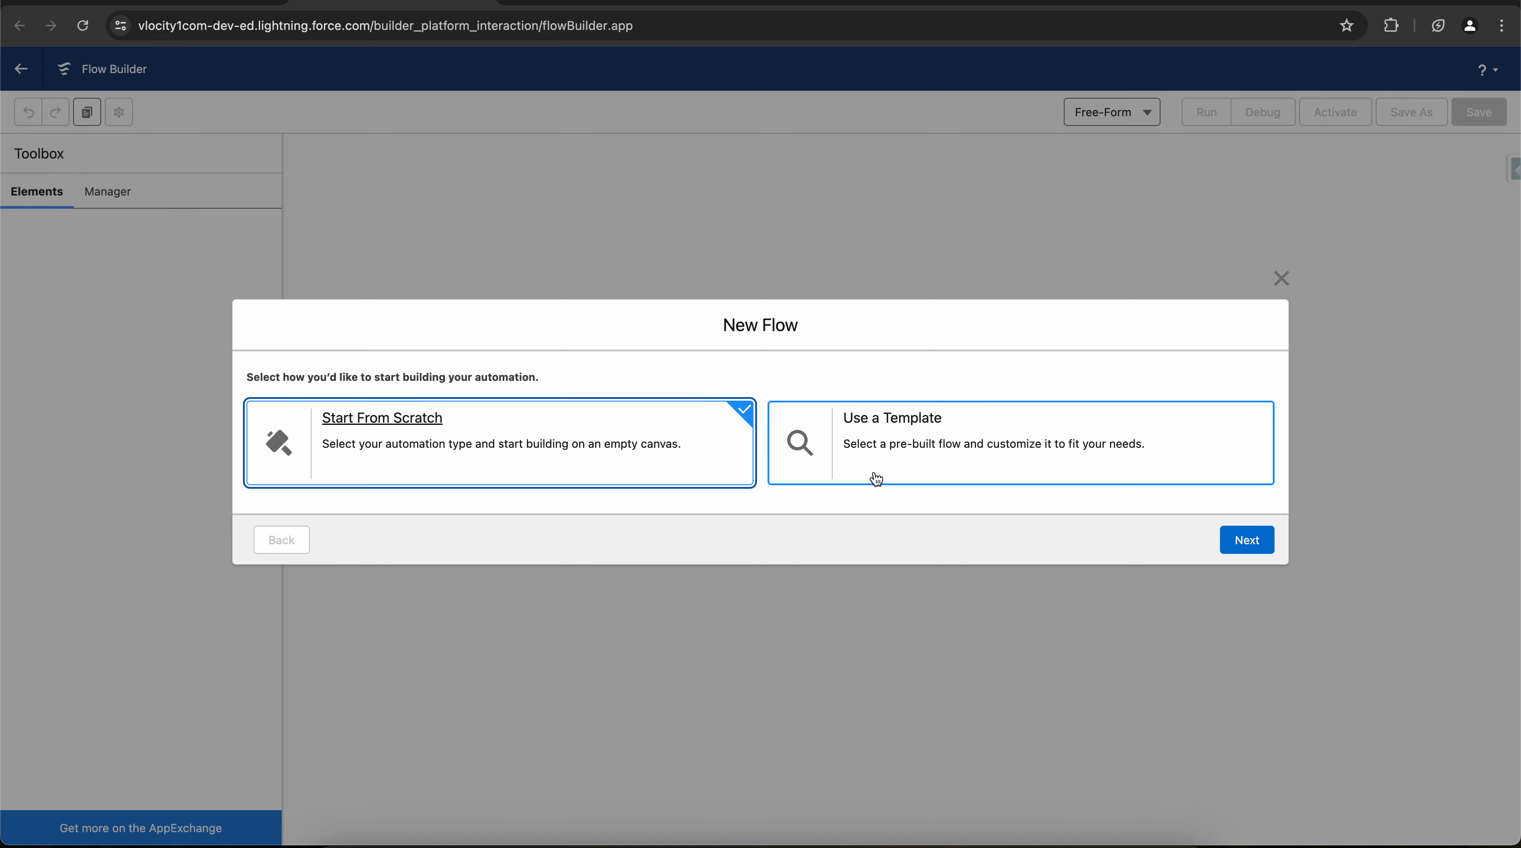
Step: Look through the pre-built flow templates and return to the choice of how to start the flow
left_click(897, 434)
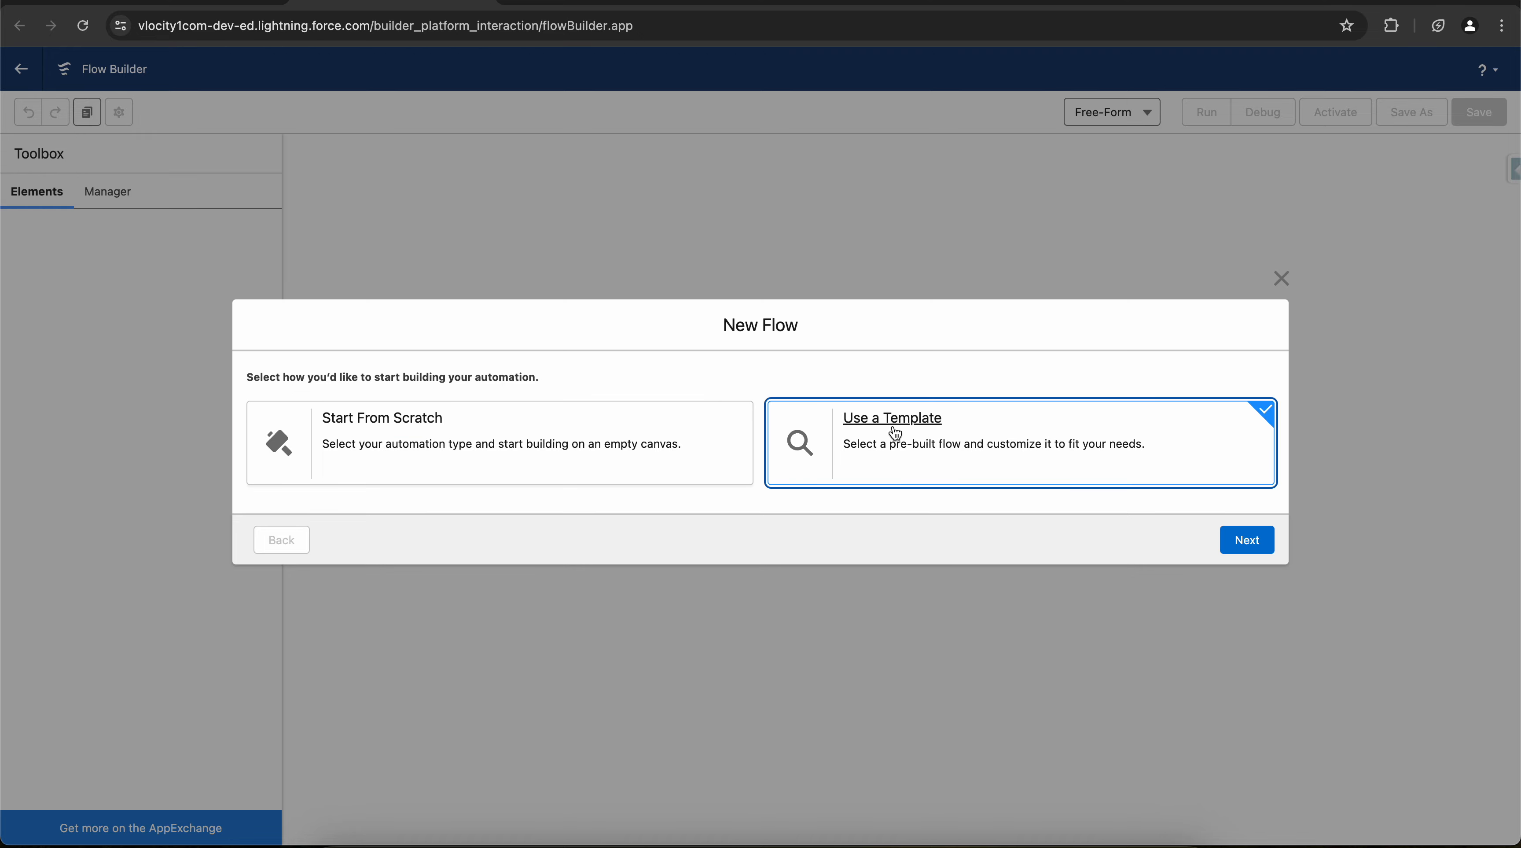
left_click(1264, 535)
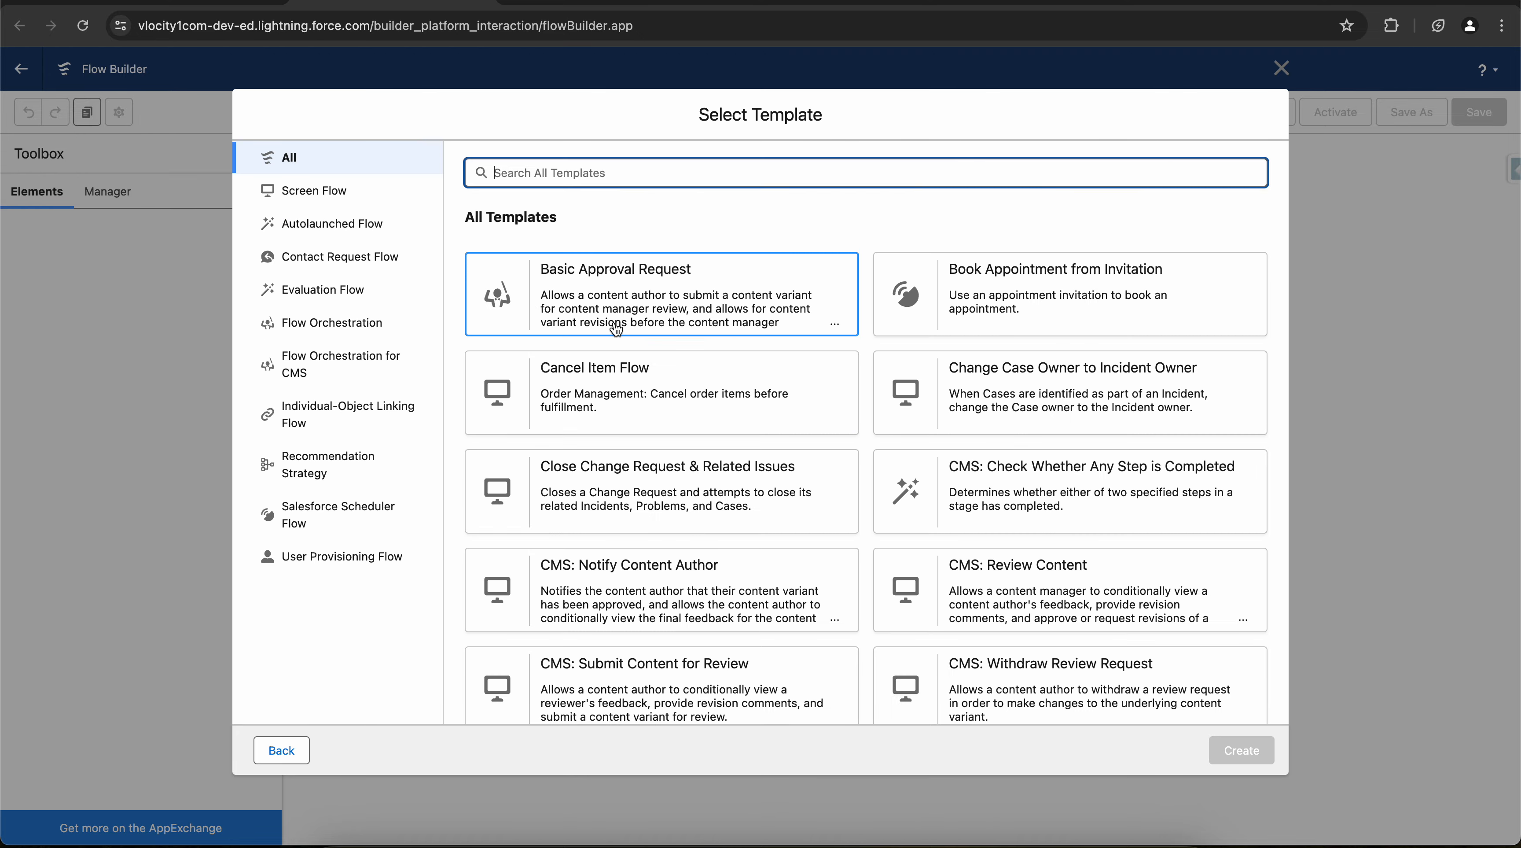
scroll(650, 365, "down", 3)
scroll(649, 365, "down", 6)
scroll(650, 365, "down", 10)
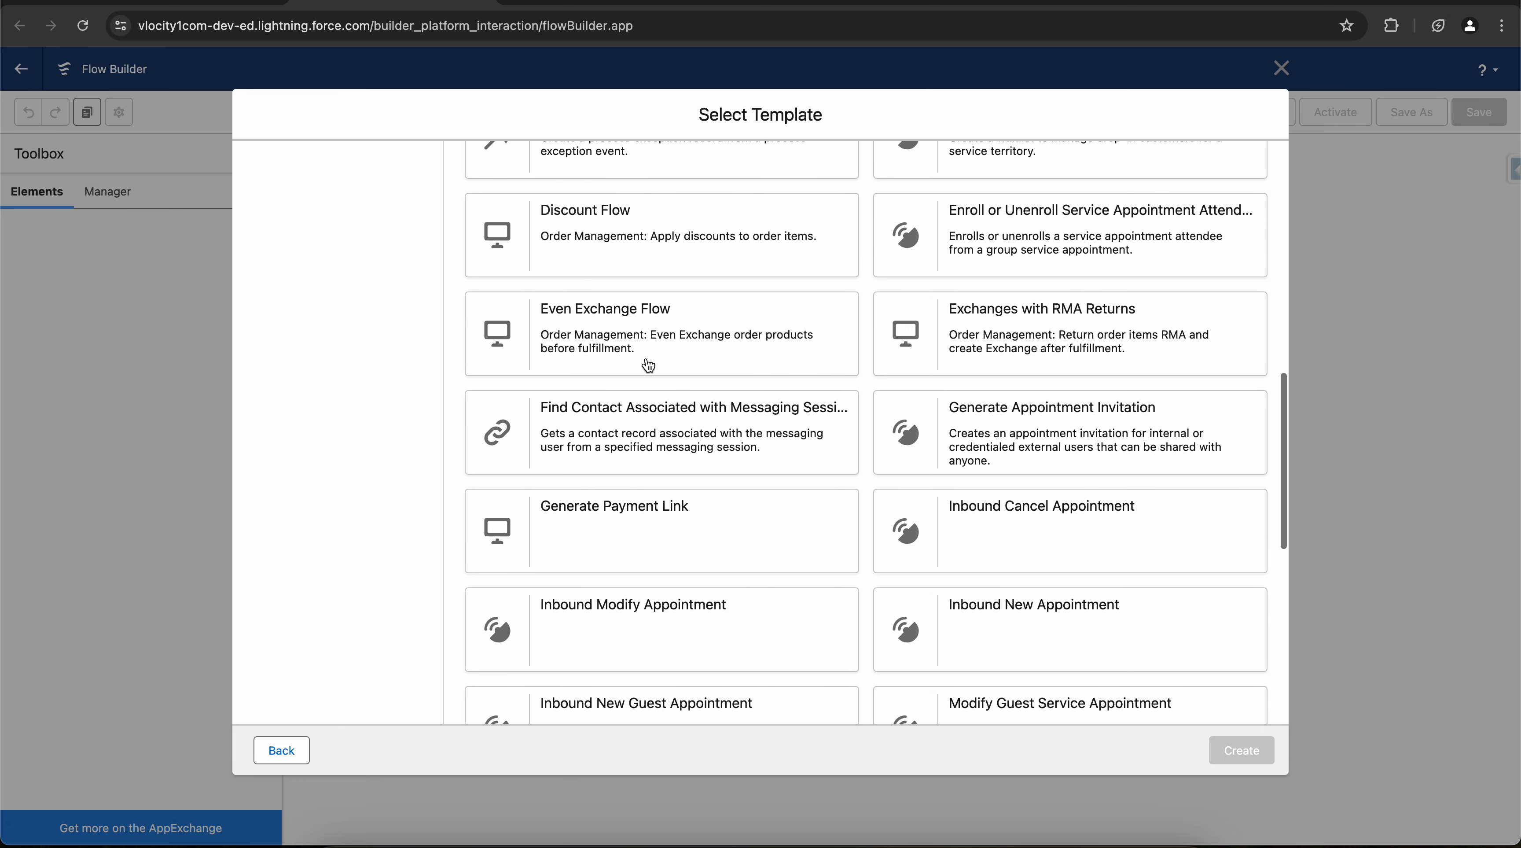
scroll(649, 365, "up", 15)
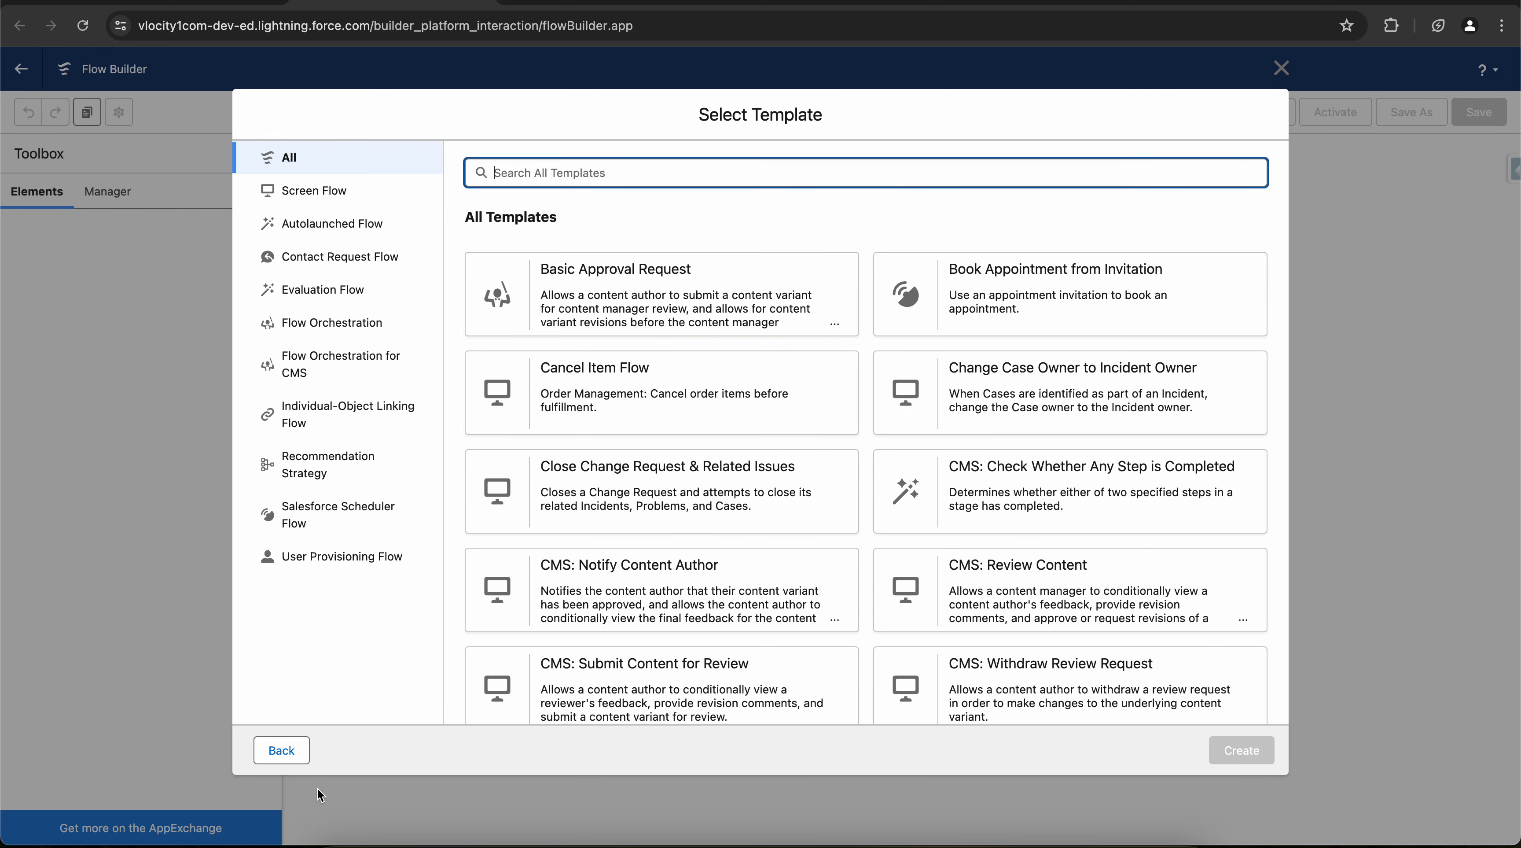
left_click(282, 750)
Step: Create a Screen Flow from scratch and set its canvas layout to Free-Form
left_click(517, 450)
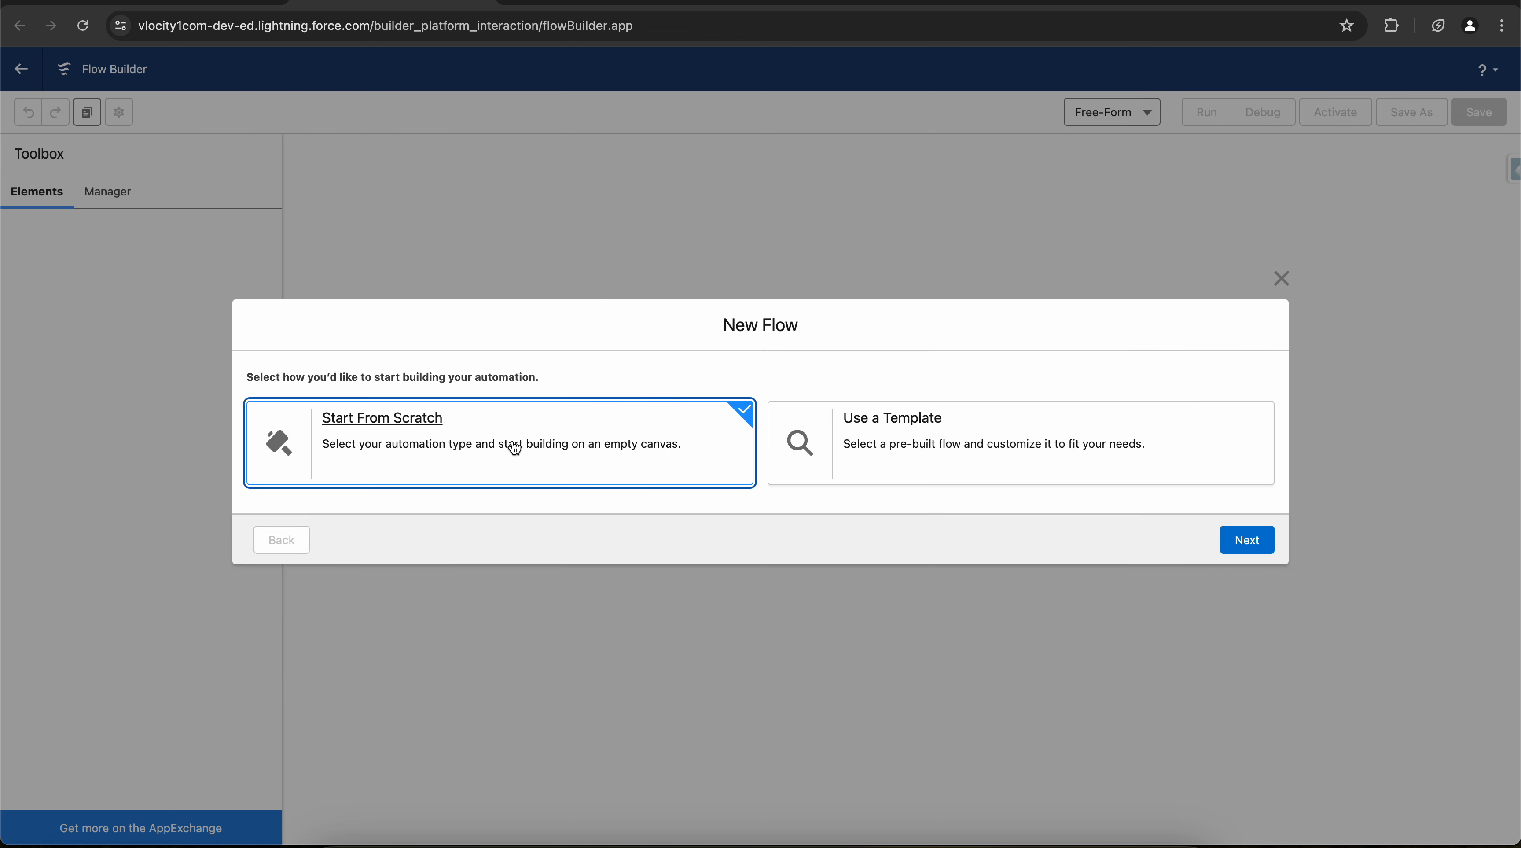
left_click(1232, 542)
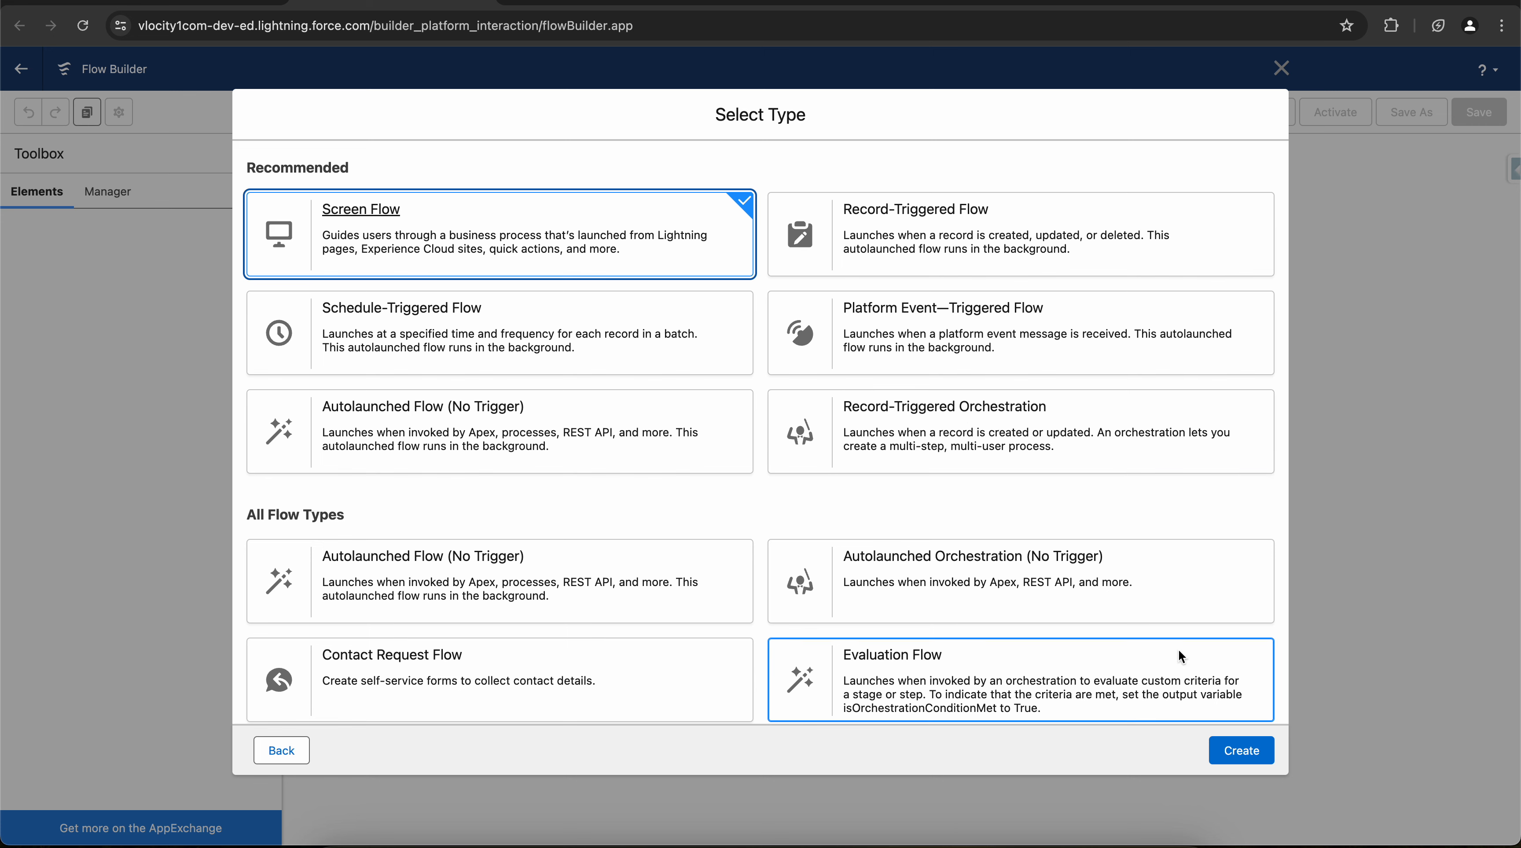
left_click(1239, 753)
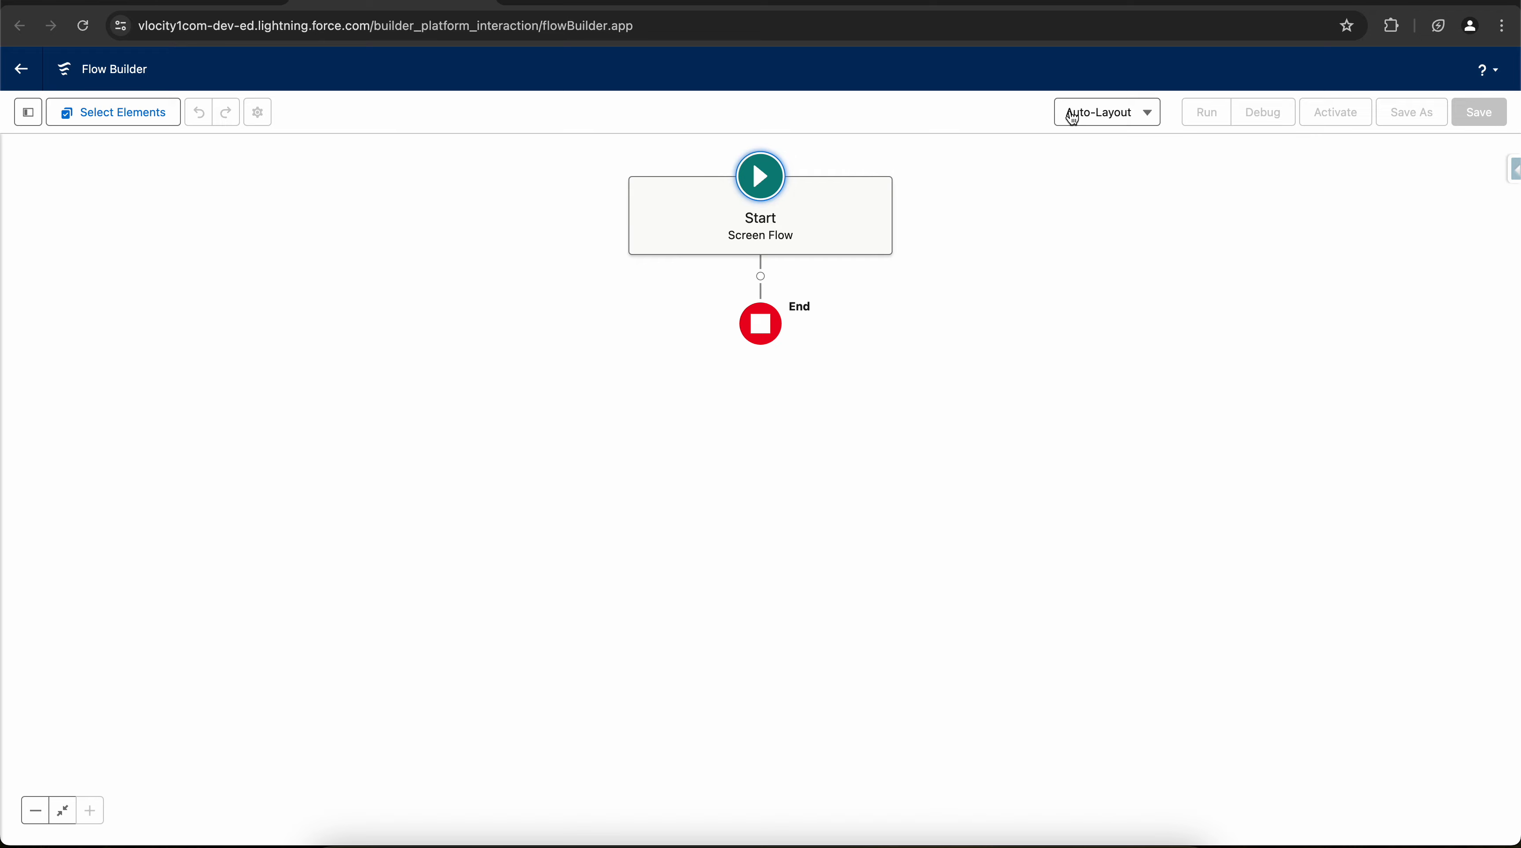
left_click(1072, 113)
left_click(1091, 180)
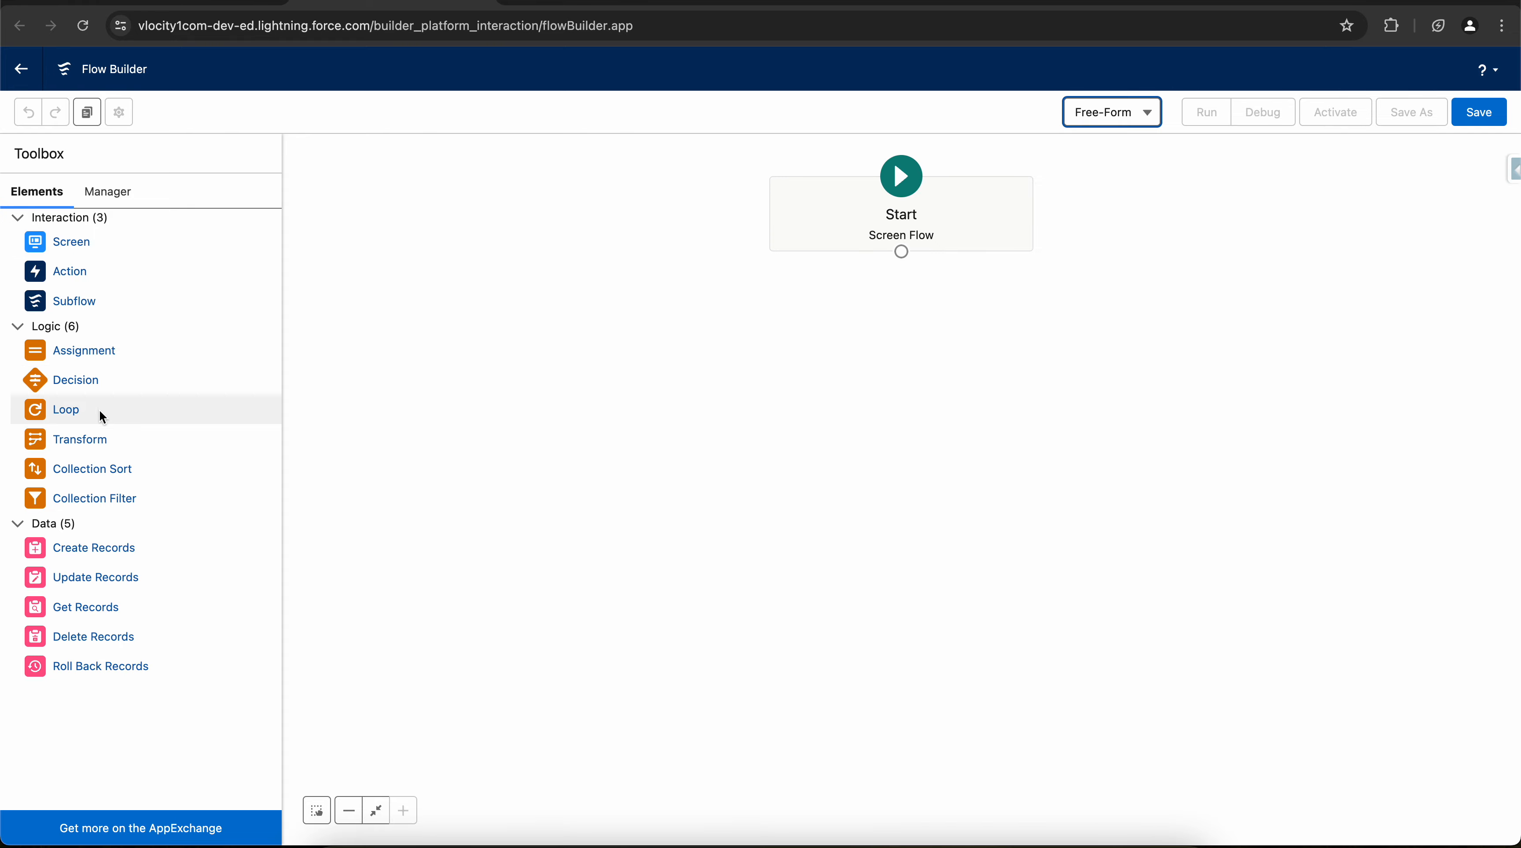
Step: Add a Screen element to the canvas and place an Address component on the new screen
left_click_drag(68, 241, 471, 264)
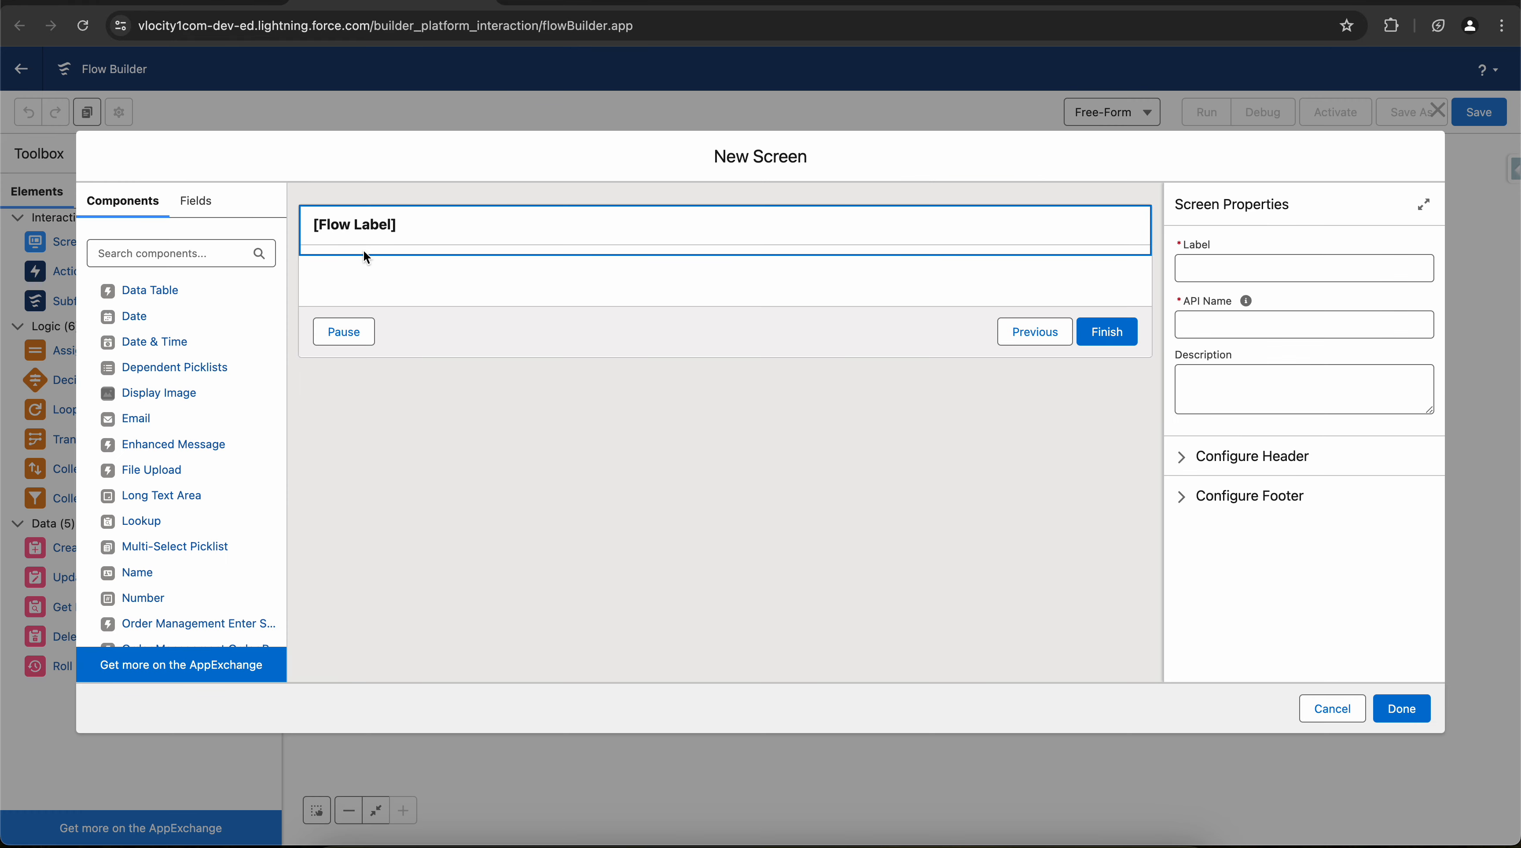
left_click(181, 256)
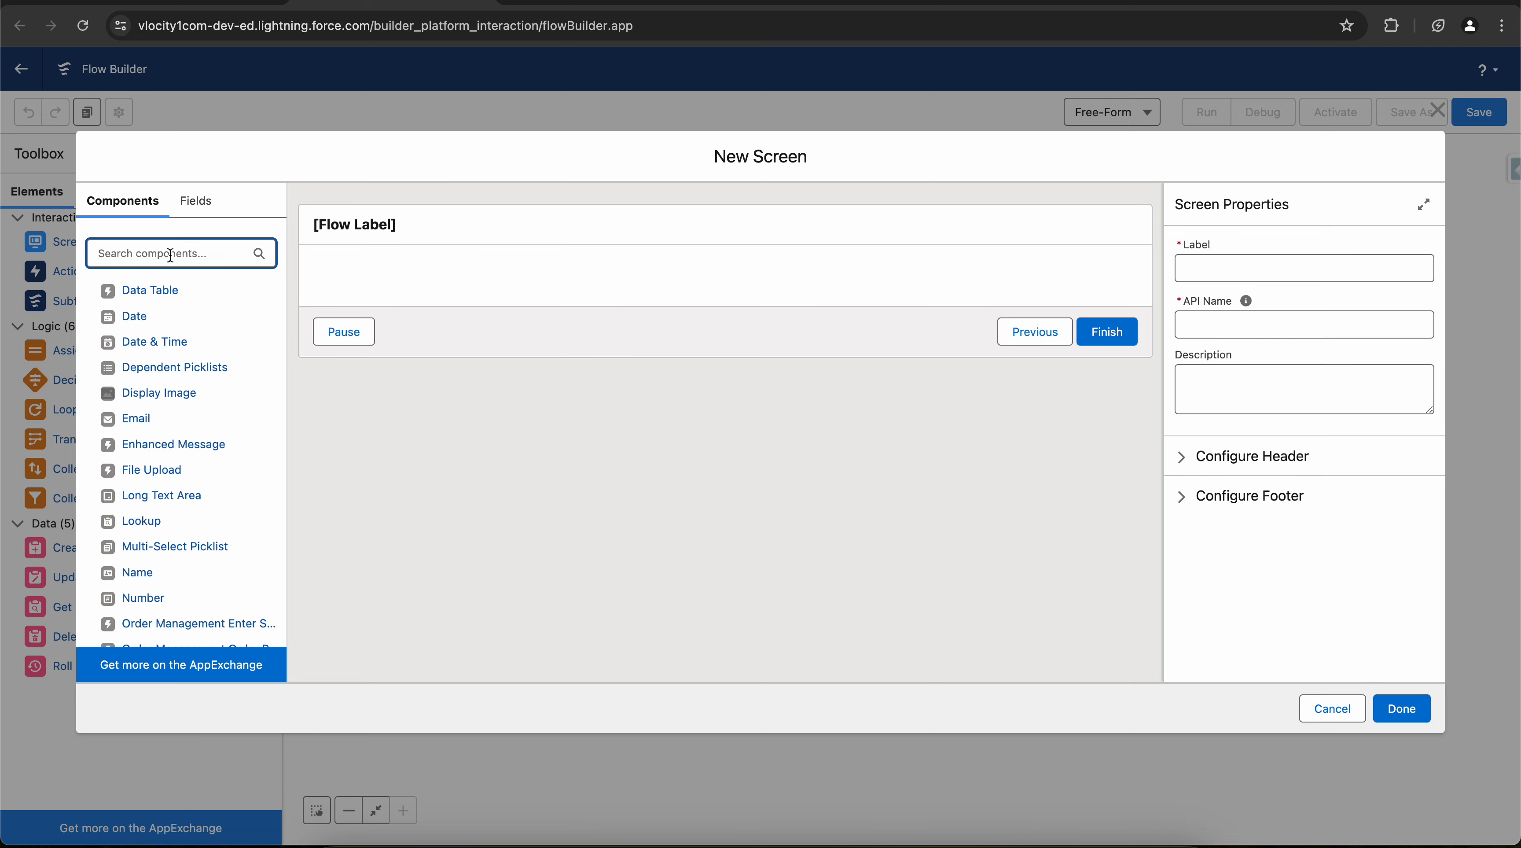
scroll(214, 553, "down", 5)
scroll(210, 513, "up", 10)
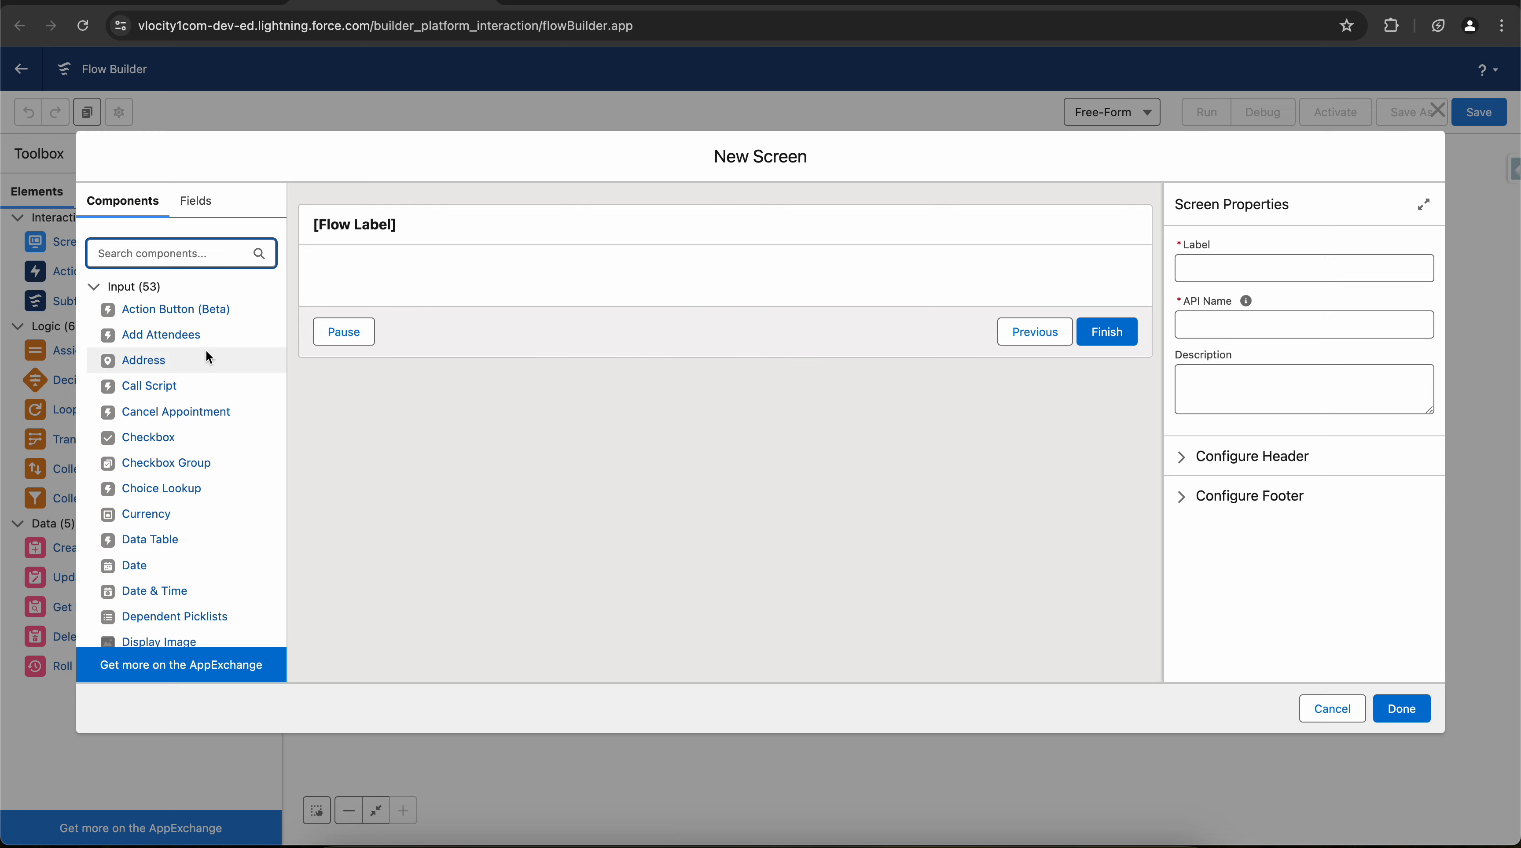
left_click_drag(150, 362, 534, 249)
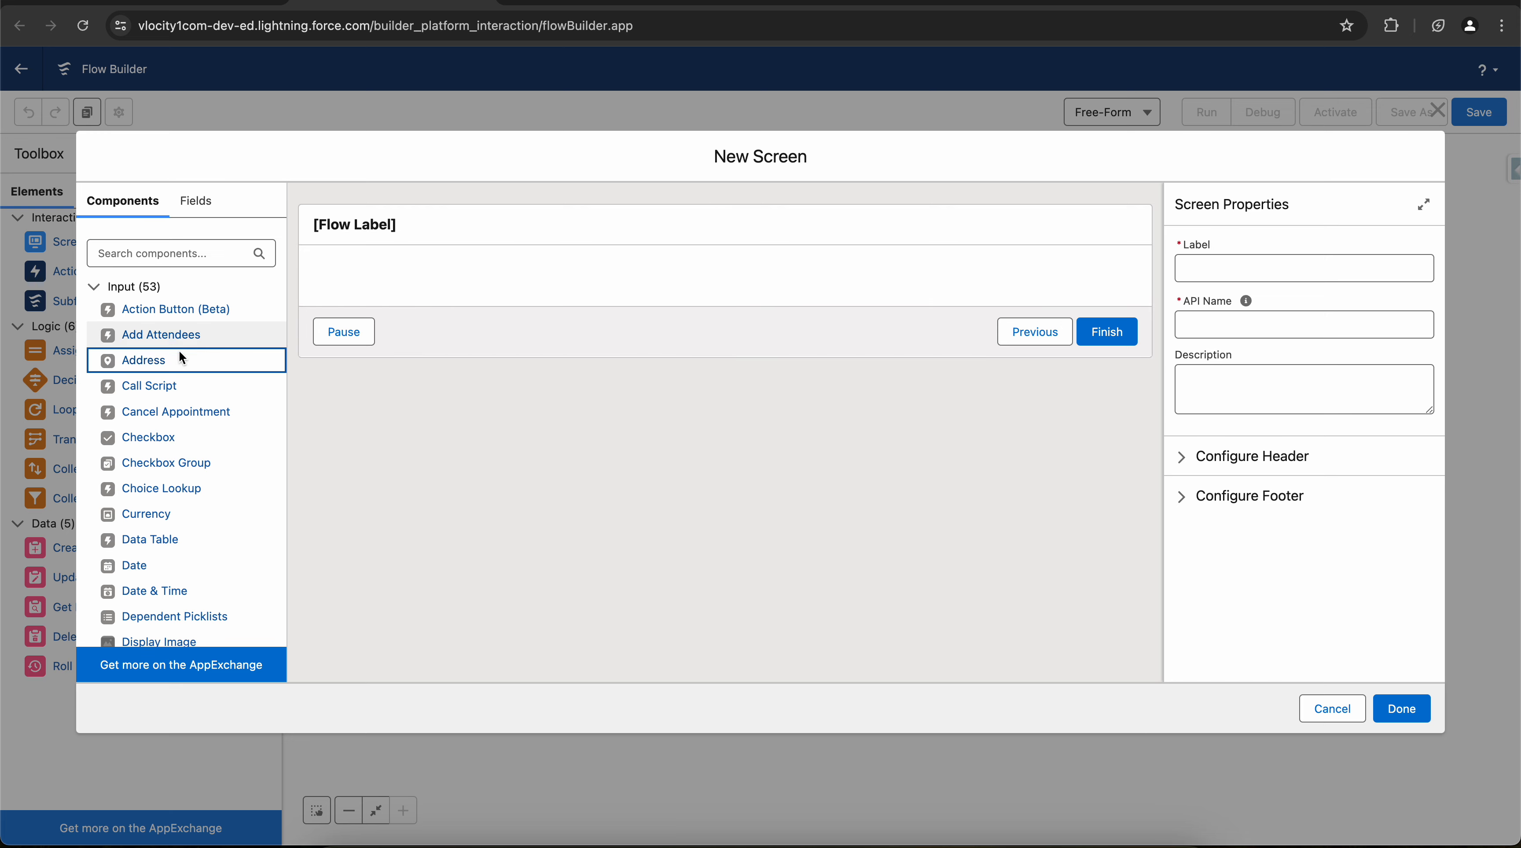
left_click_drag(154, 363, 424, 274)
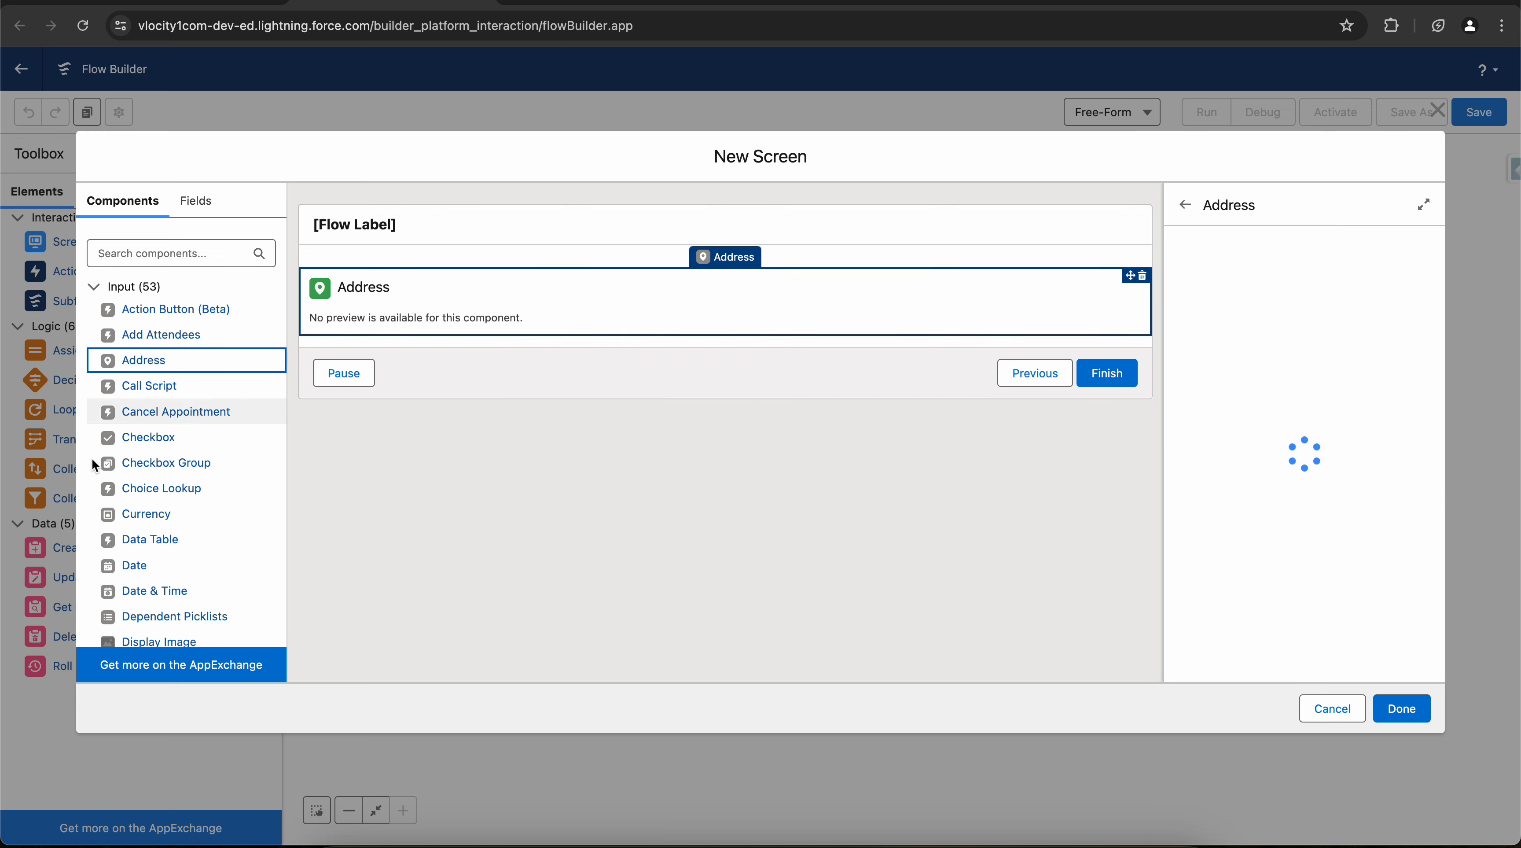
Step: Place a Text input component below the Address component, and discard the new screen
left_click(164, 245)
type("Text")
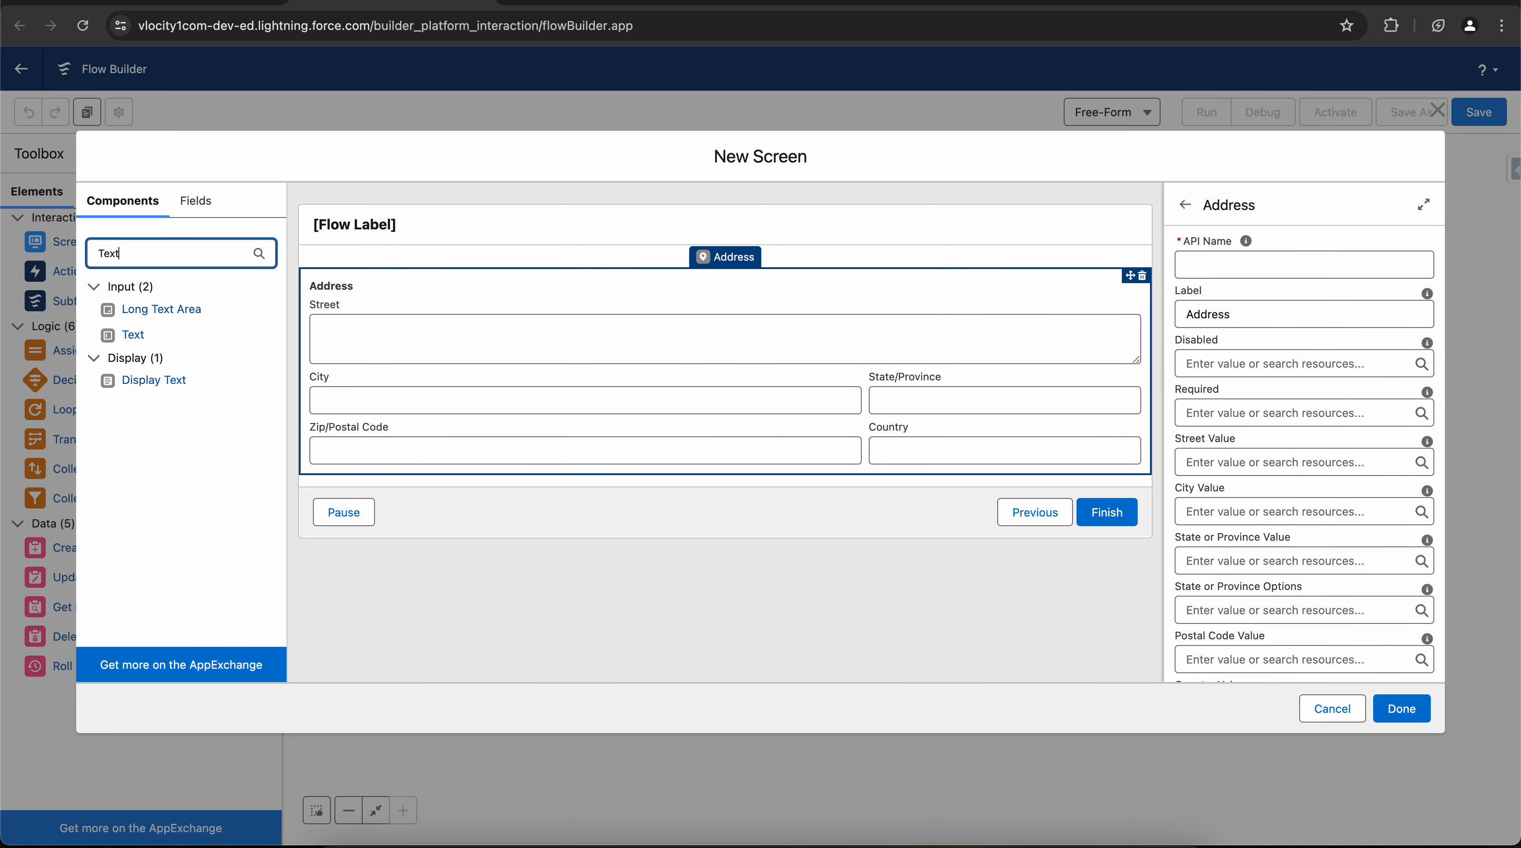
left_click_drag(128, 335, 375, 407)
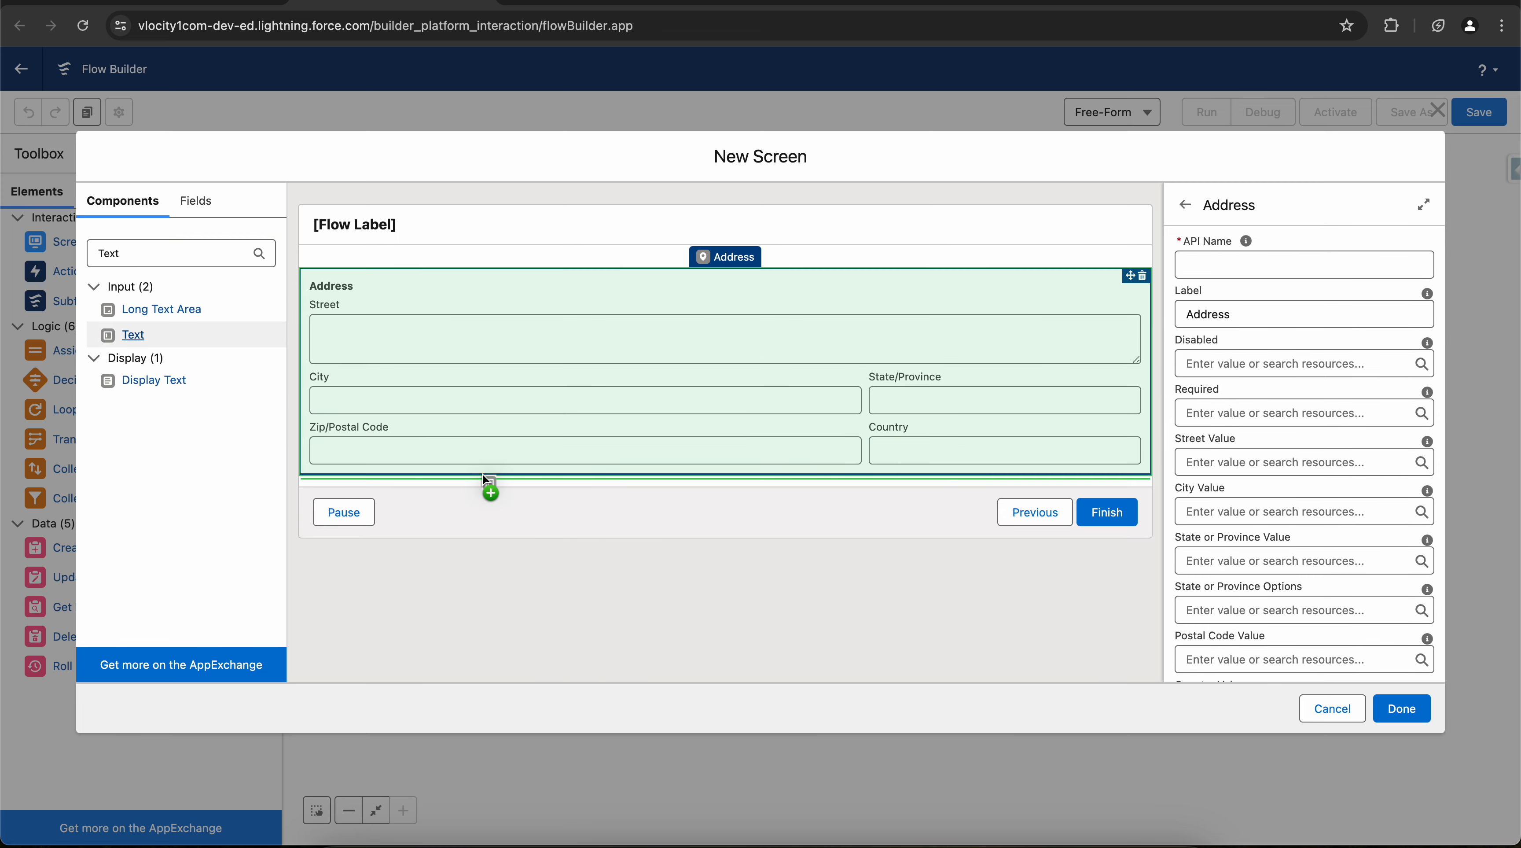
left_click_drag(482, 474, 482, 475)
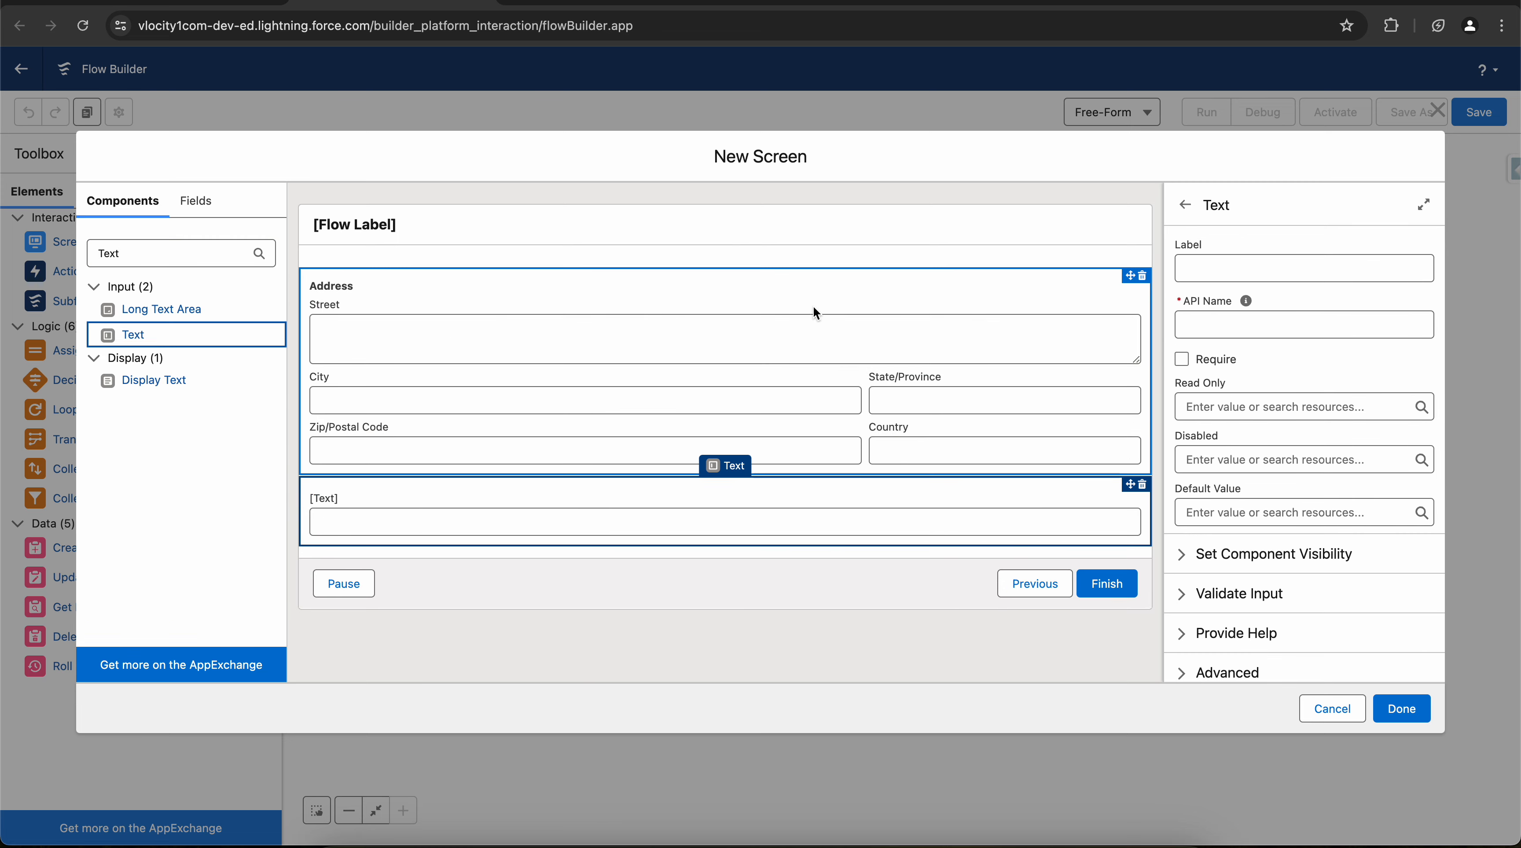
left_click(1335, 708)
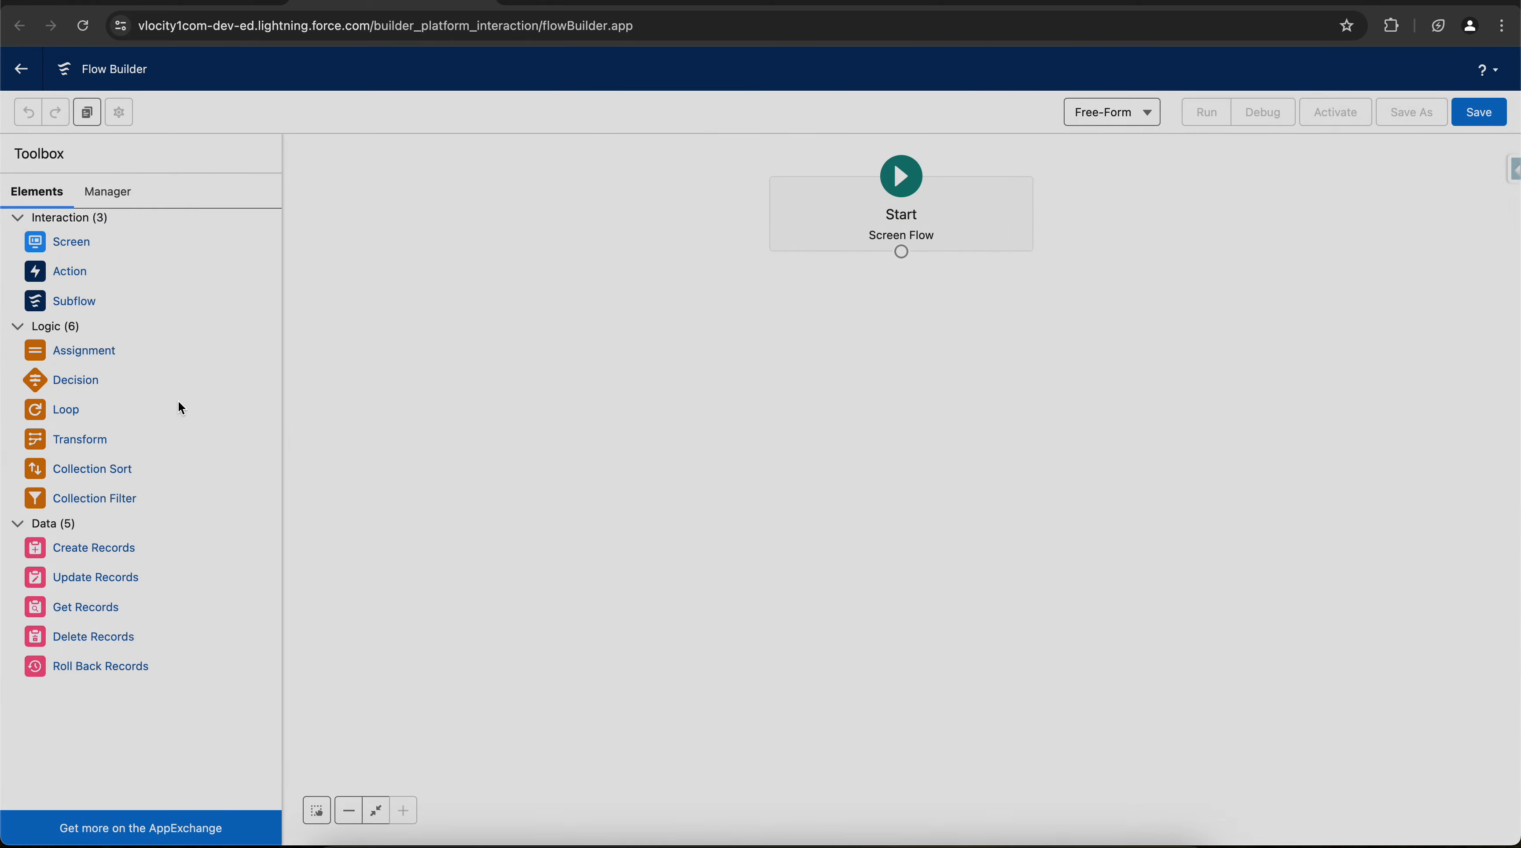
Step: Try out an Assignment element with the $Flow Active Stages variable and its operator and value choices, and discard it
left_click_drag(121, 364, 648, 342)
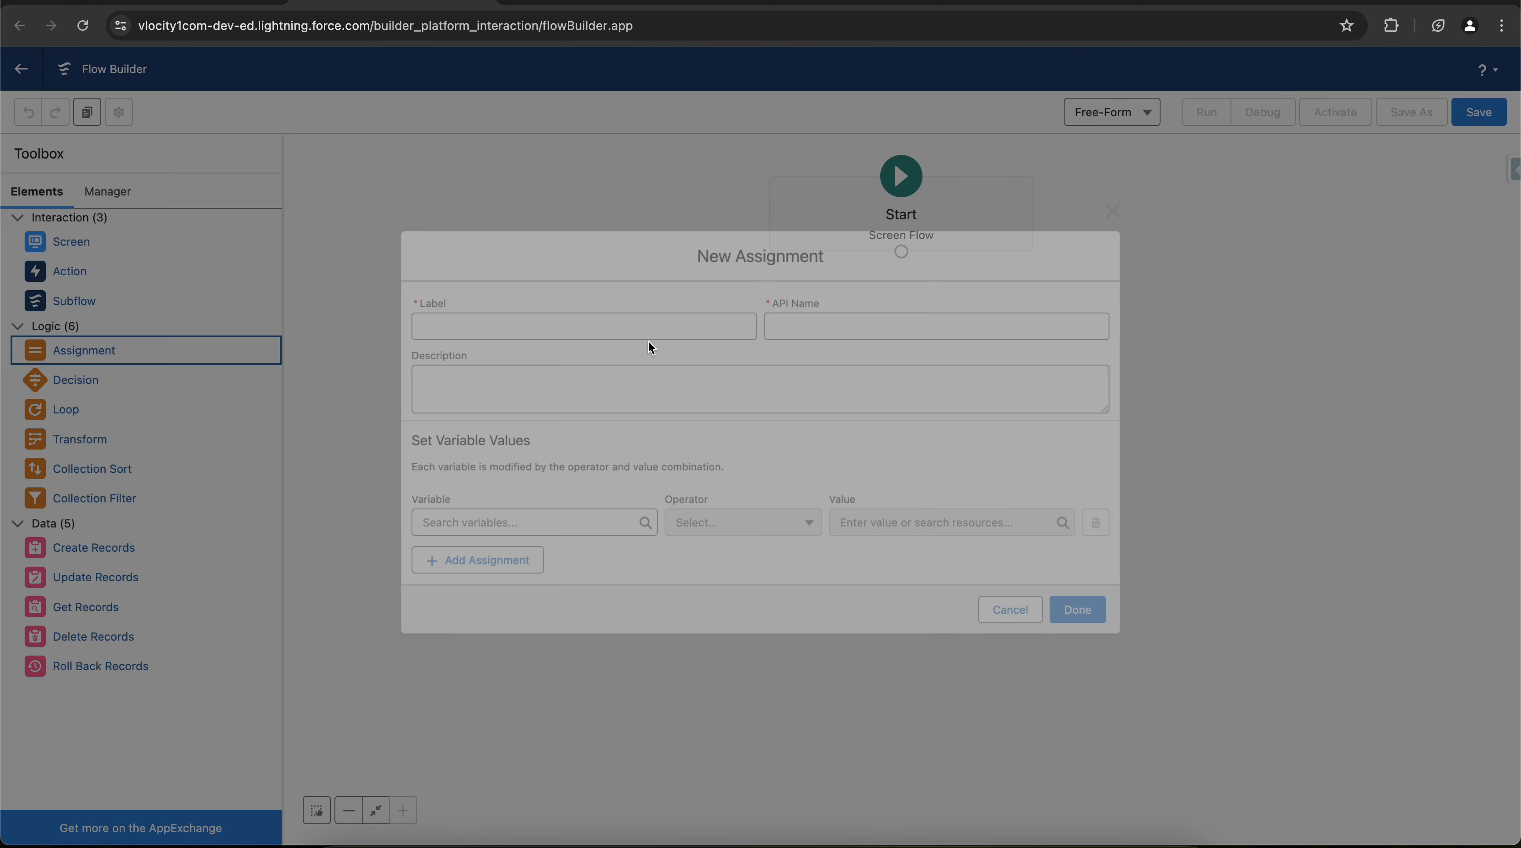
left_click(522, 521)
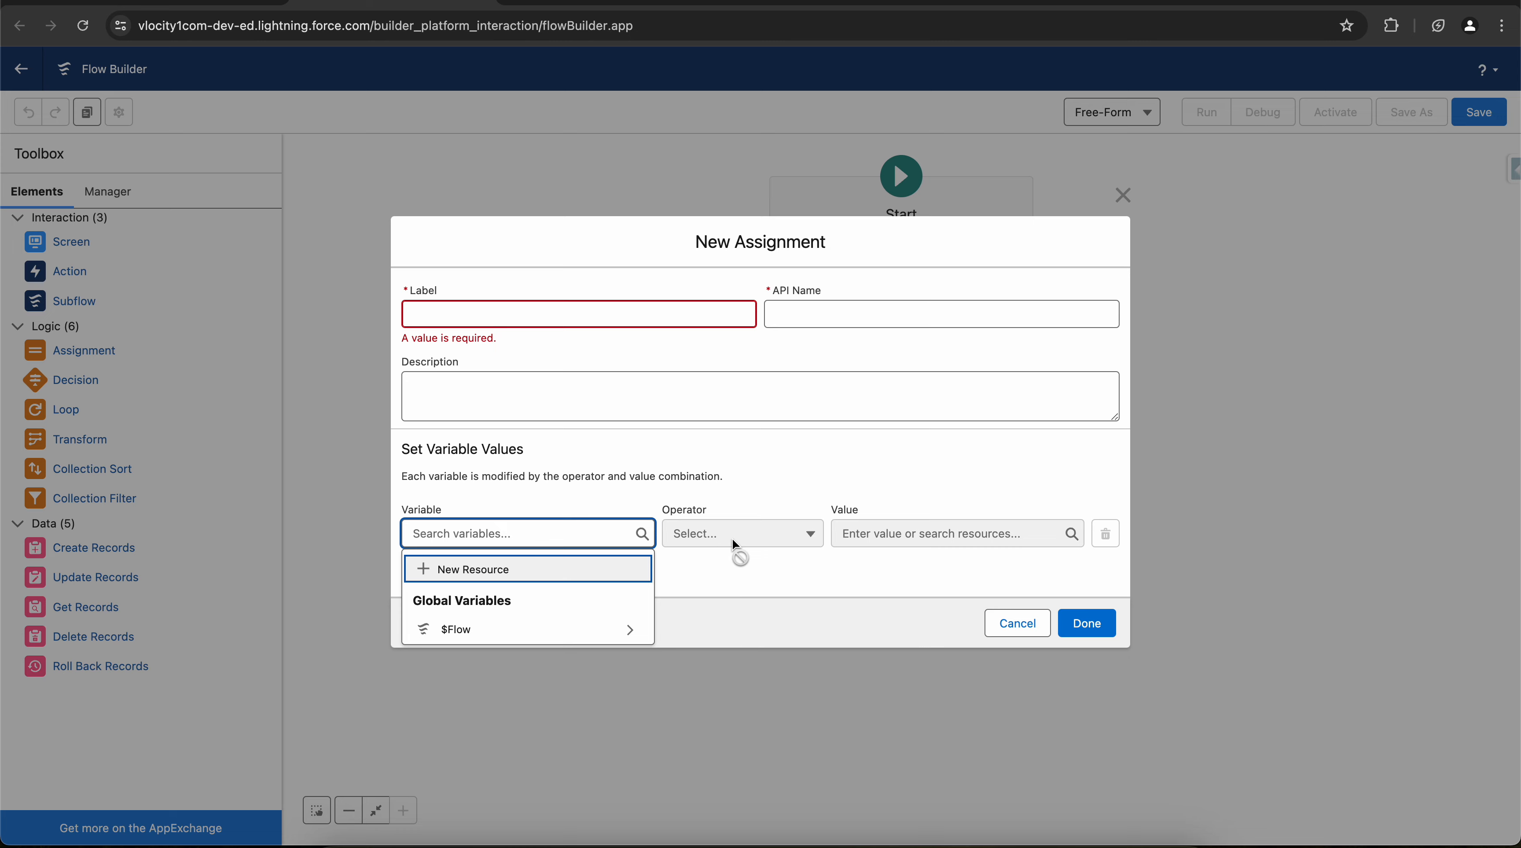
left_click(550, 630)
left_click(563, 604)
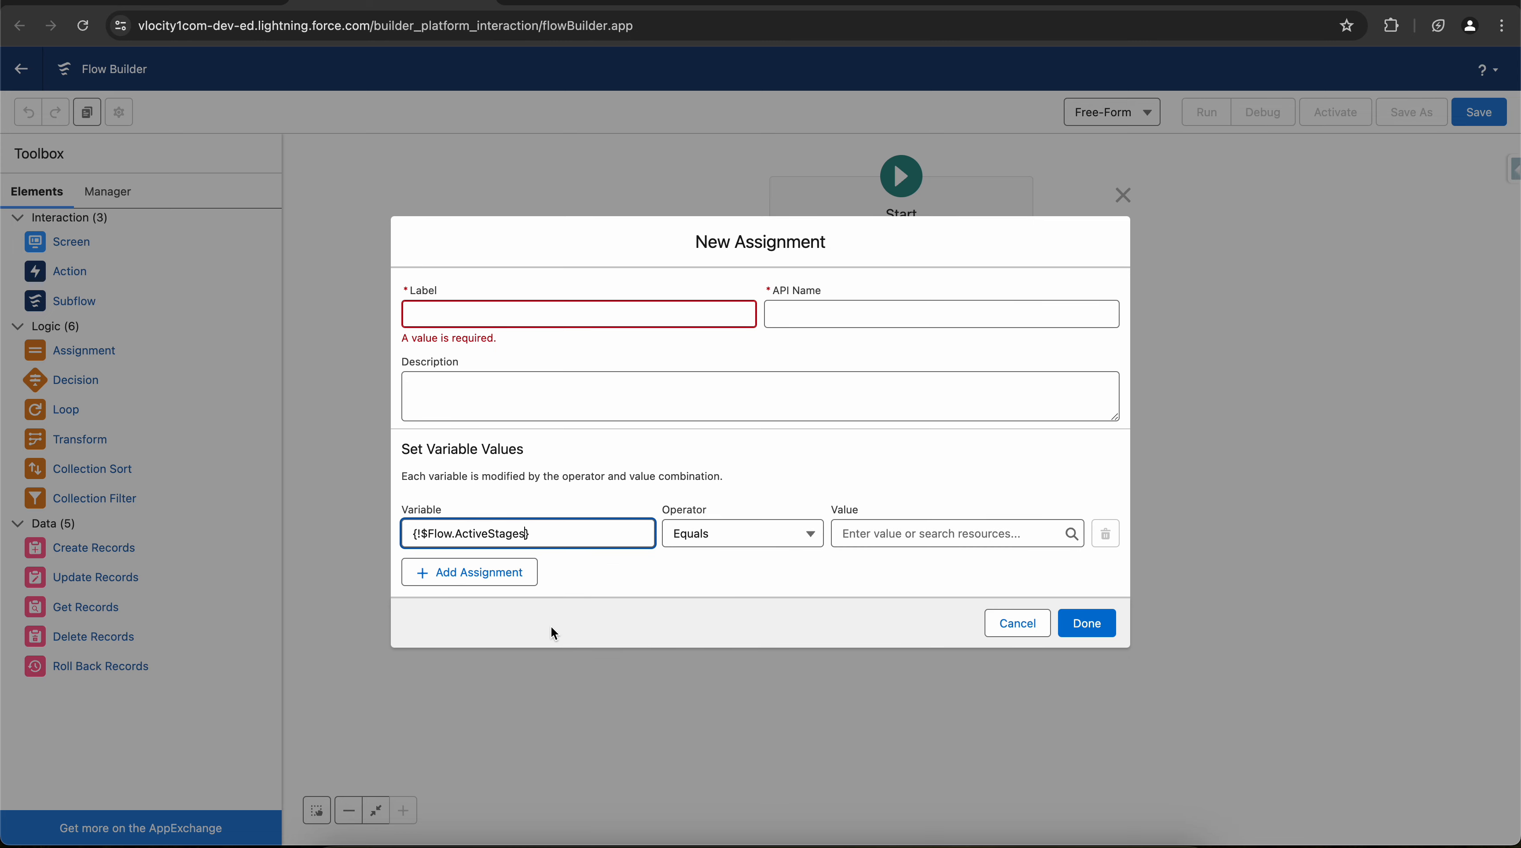
left_click(734, 523)
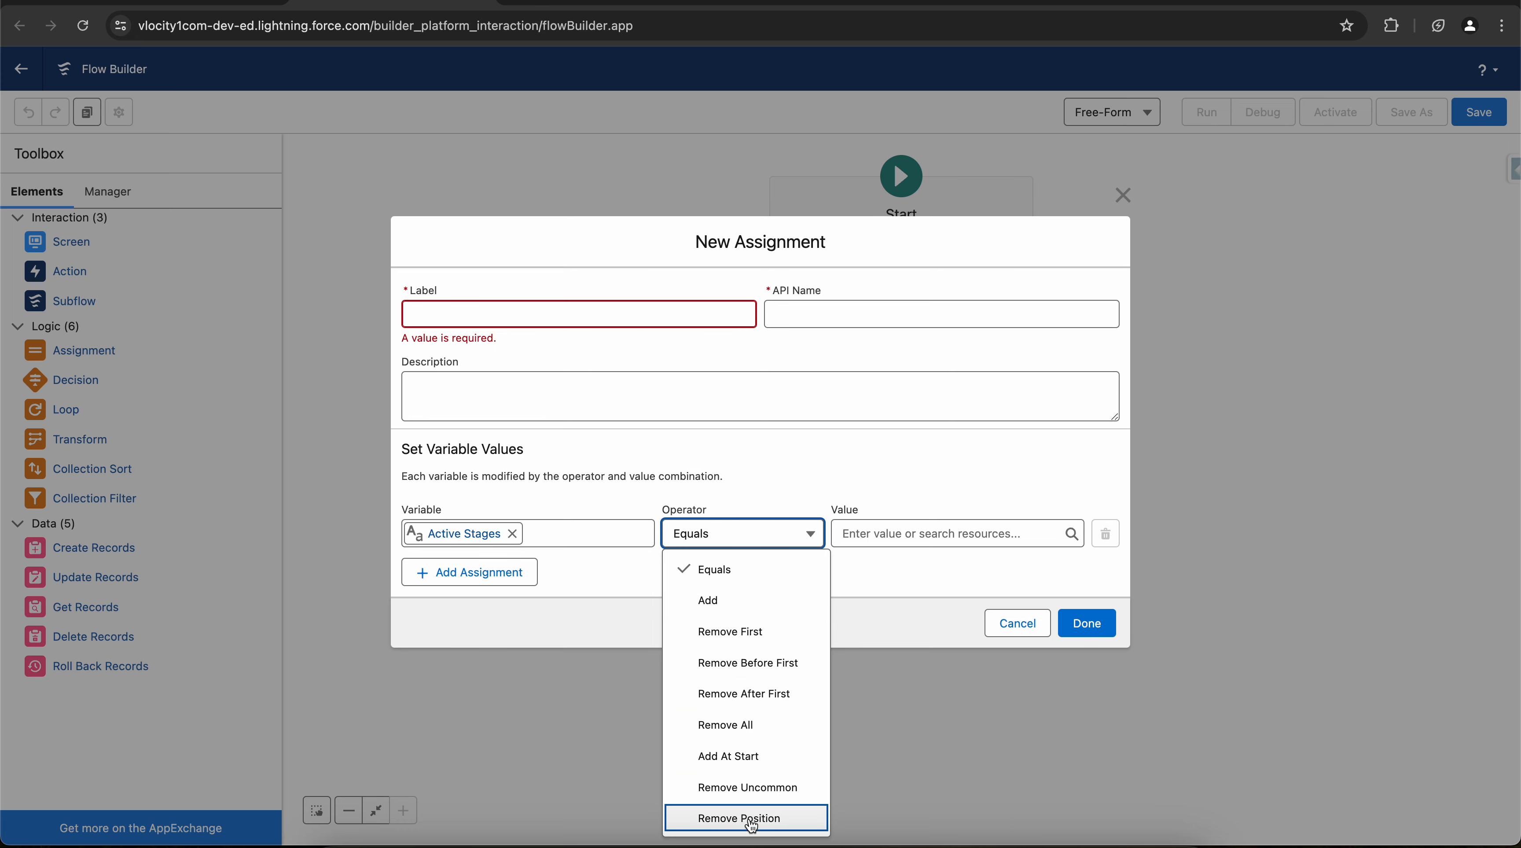
left_click(901, 530)
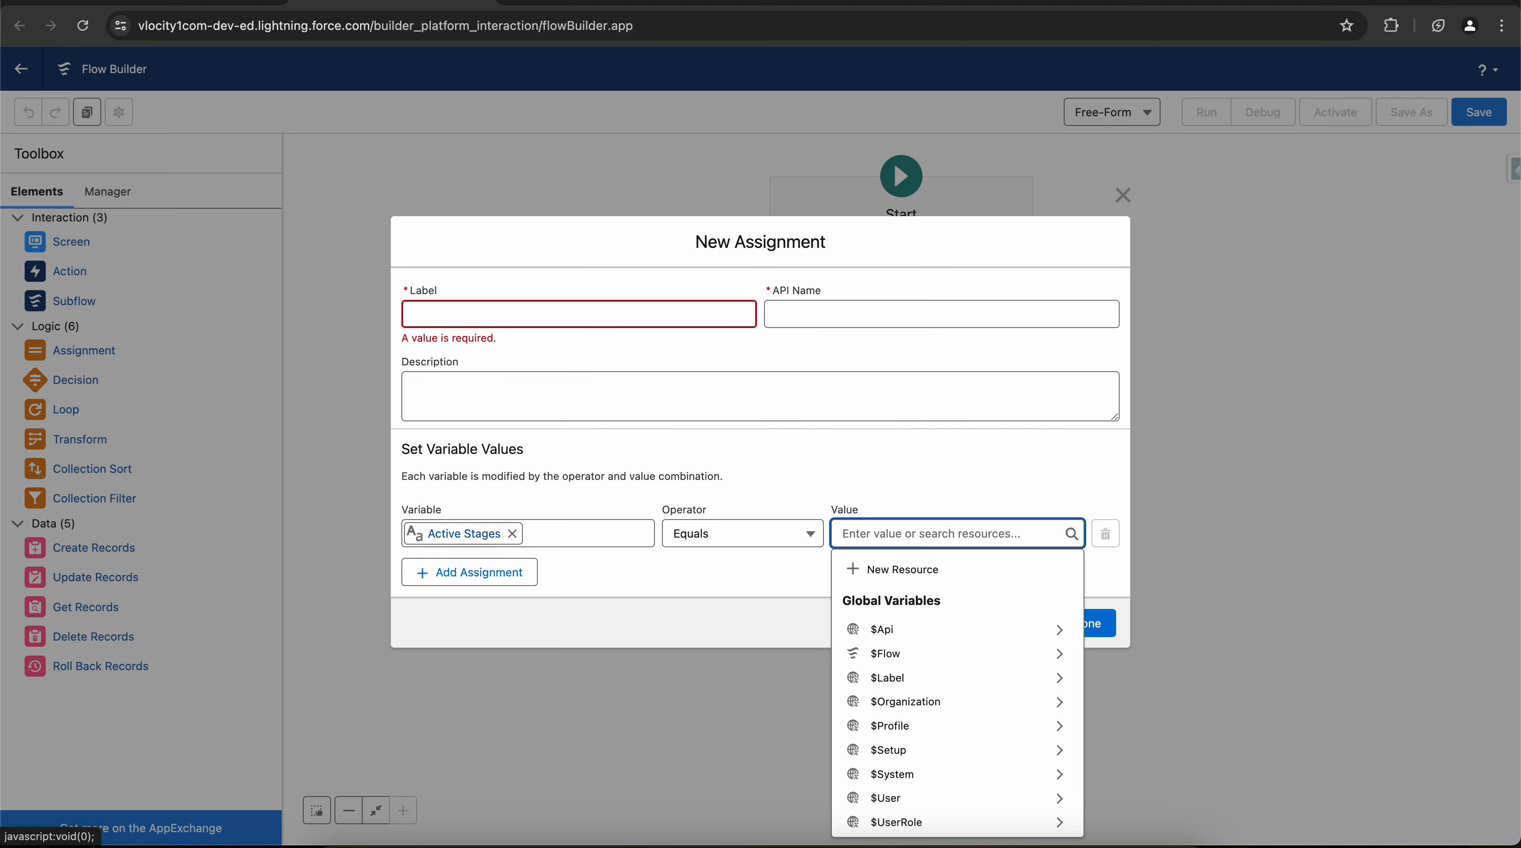
left_click(929, 449)
left_click(1016, 624)
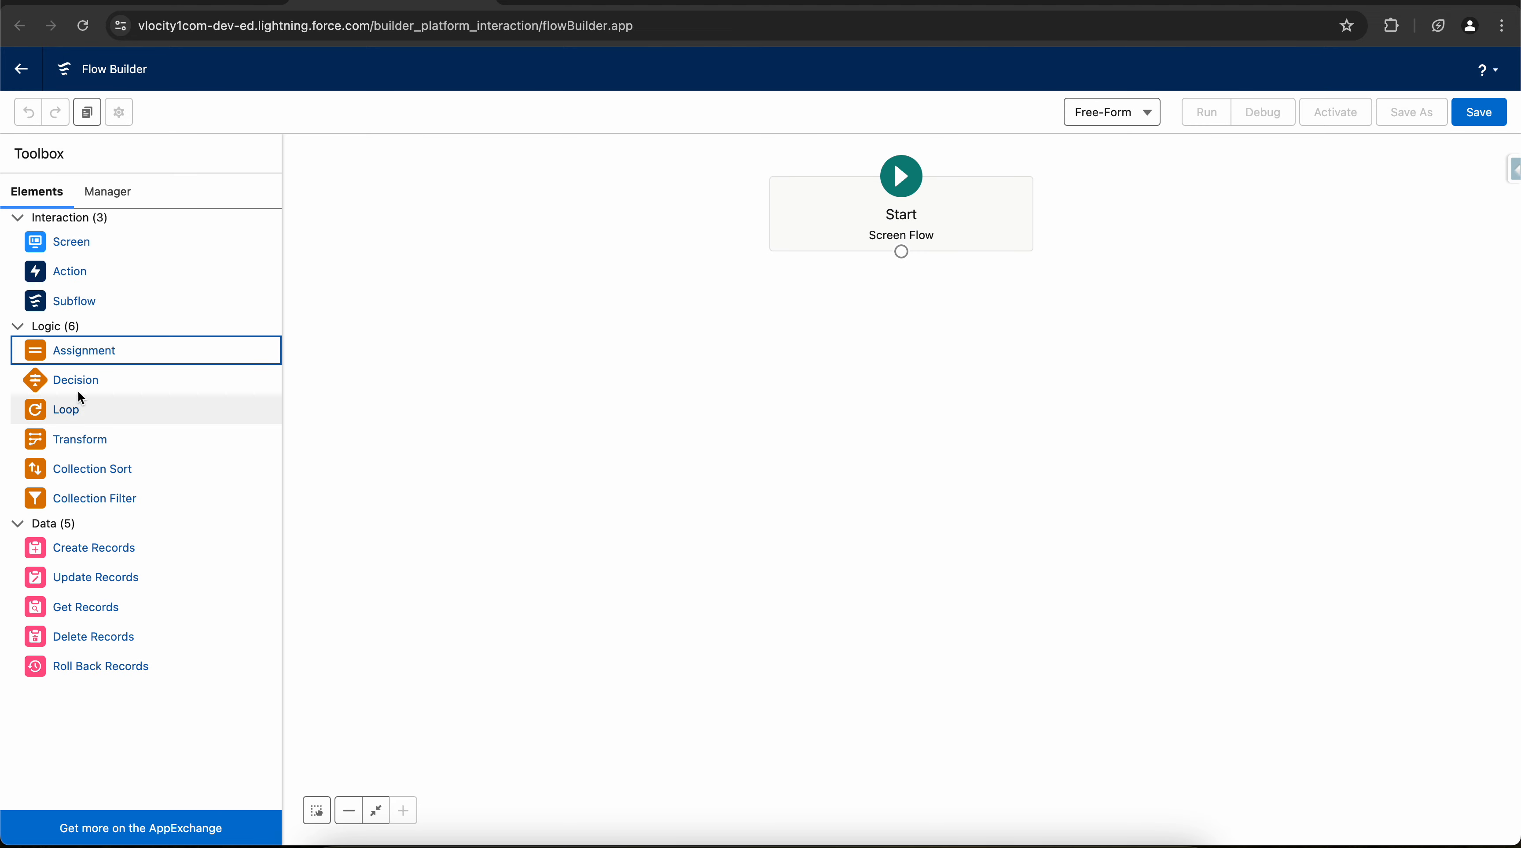
Step: Examine the New Outcome and Default Outcome settings of a new Decision element, and close it without saving
left_click(107, 384)
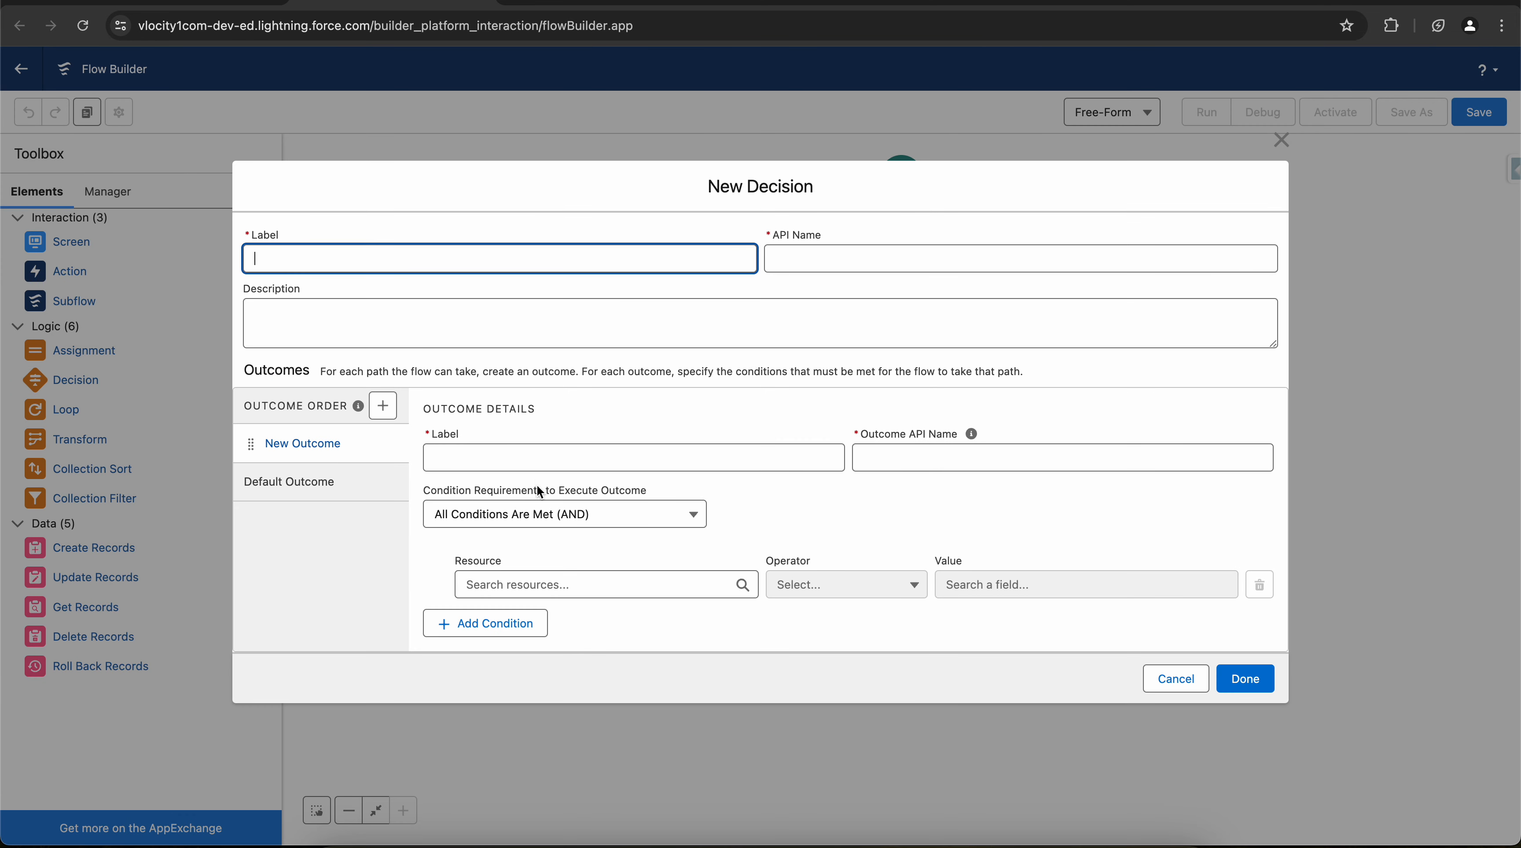
left_click(535, 582)
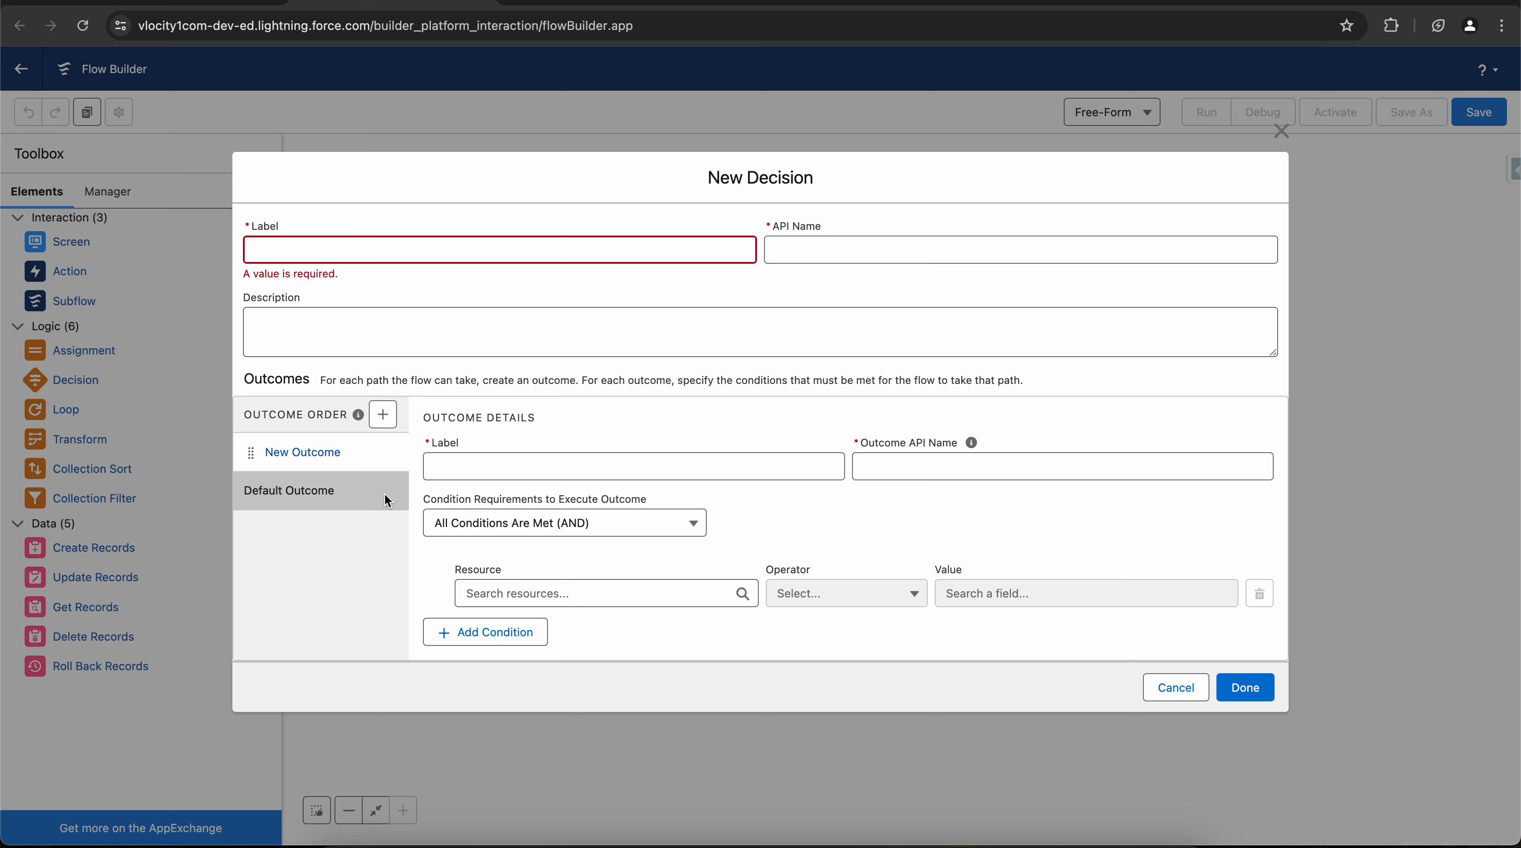
left_click(350, 490)
left_click(321, 443)
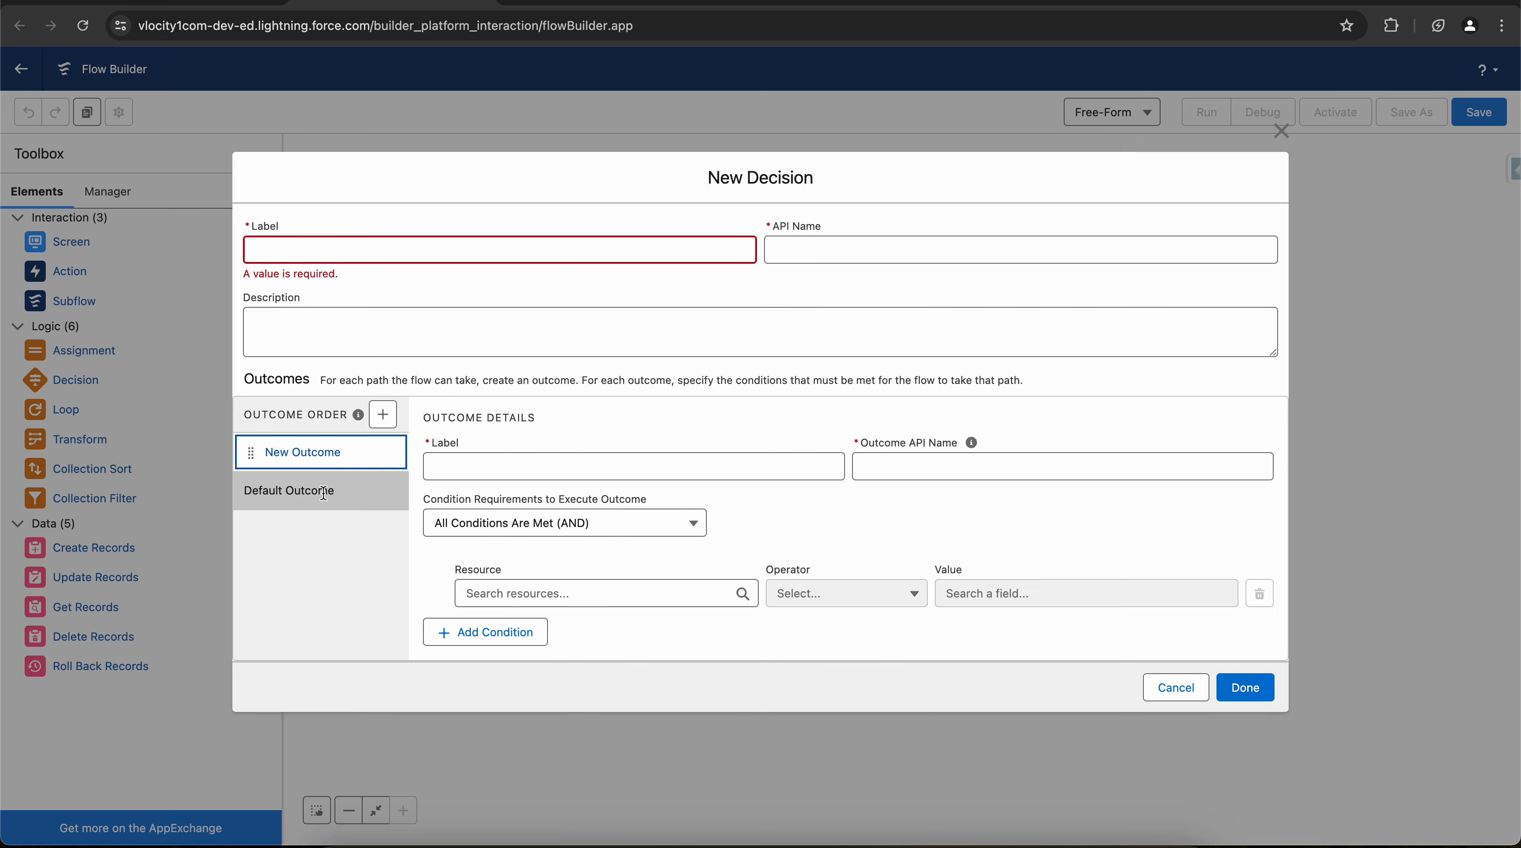
left_click(327, 496)
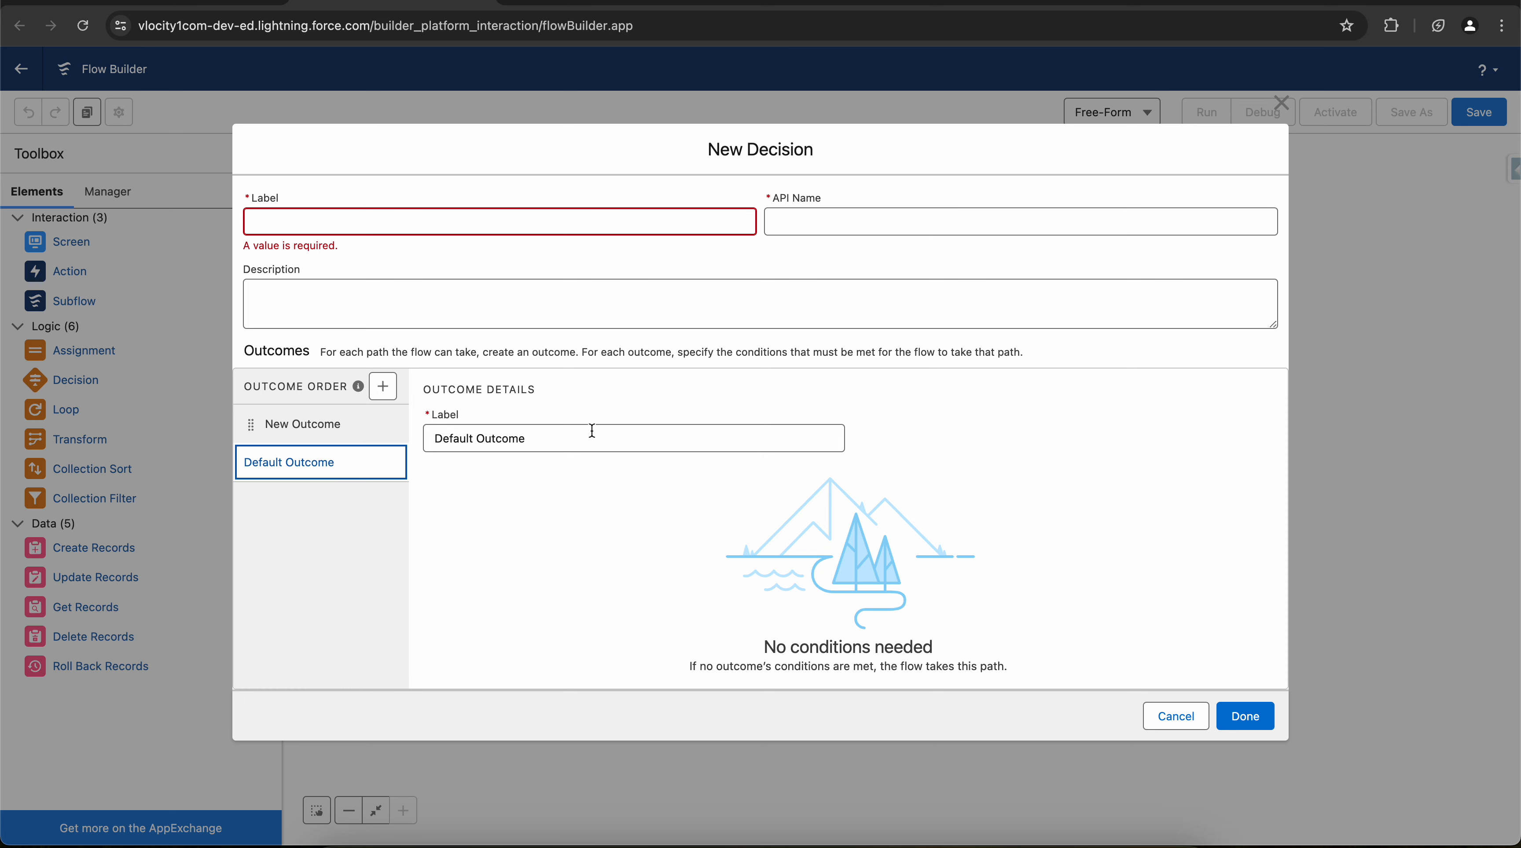
left_click(297, 428)
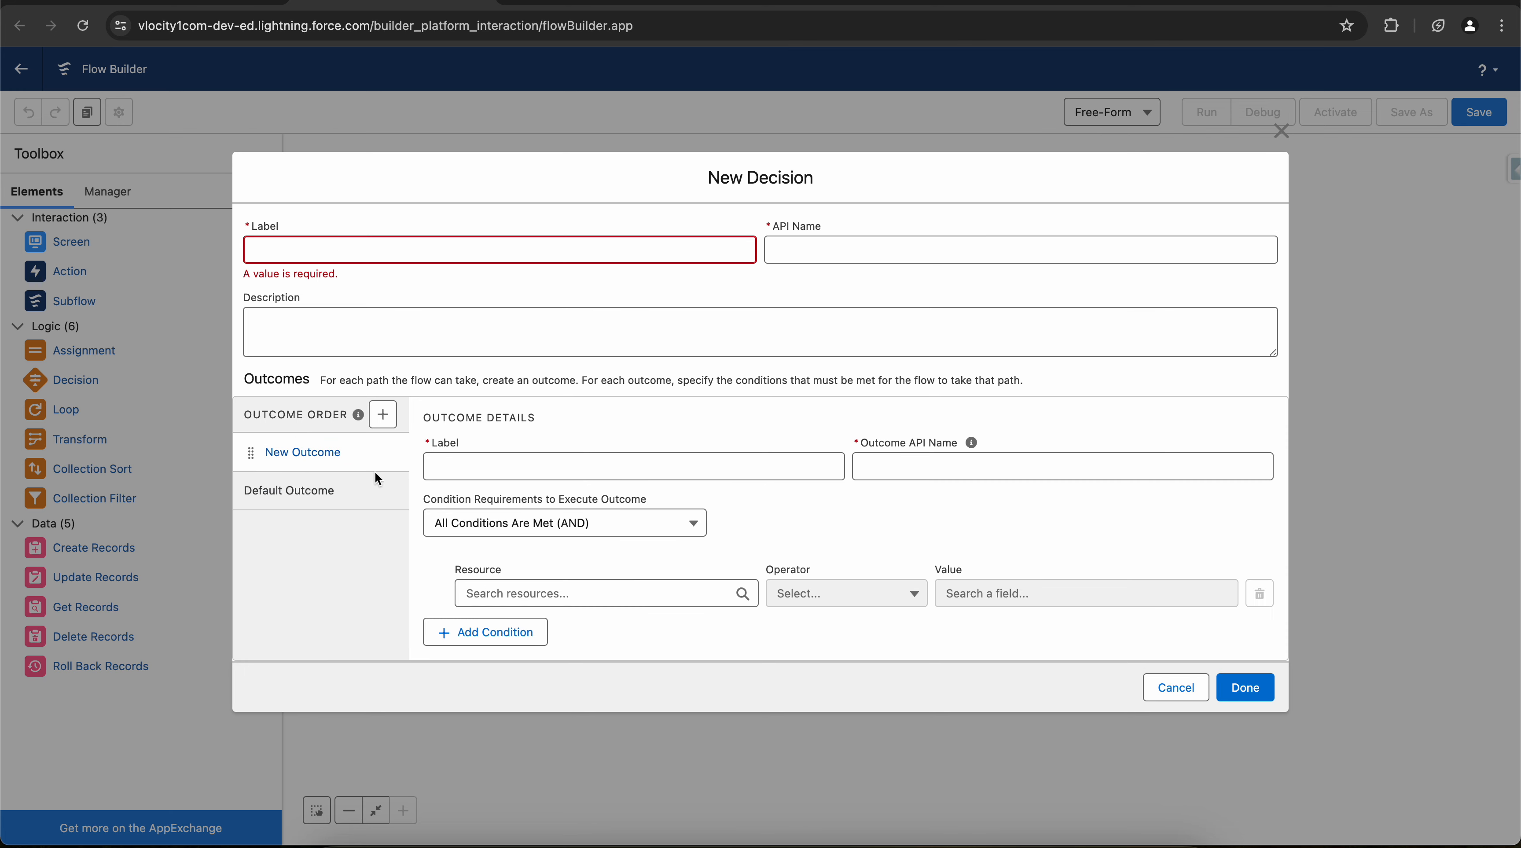
left_click(332, 456)
left_click(290, 498)
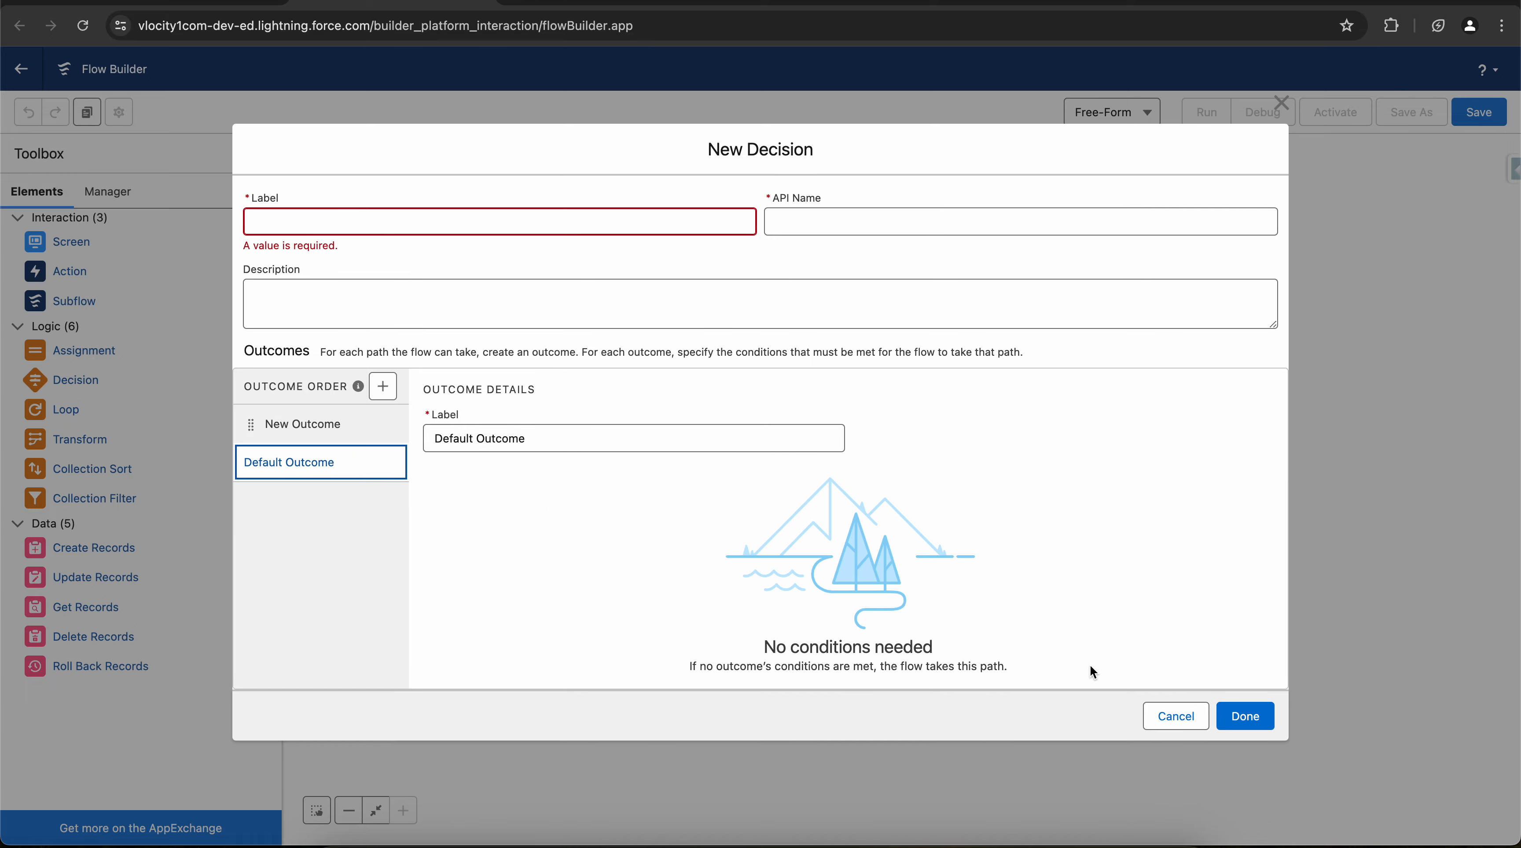
left_click(1171, 716)
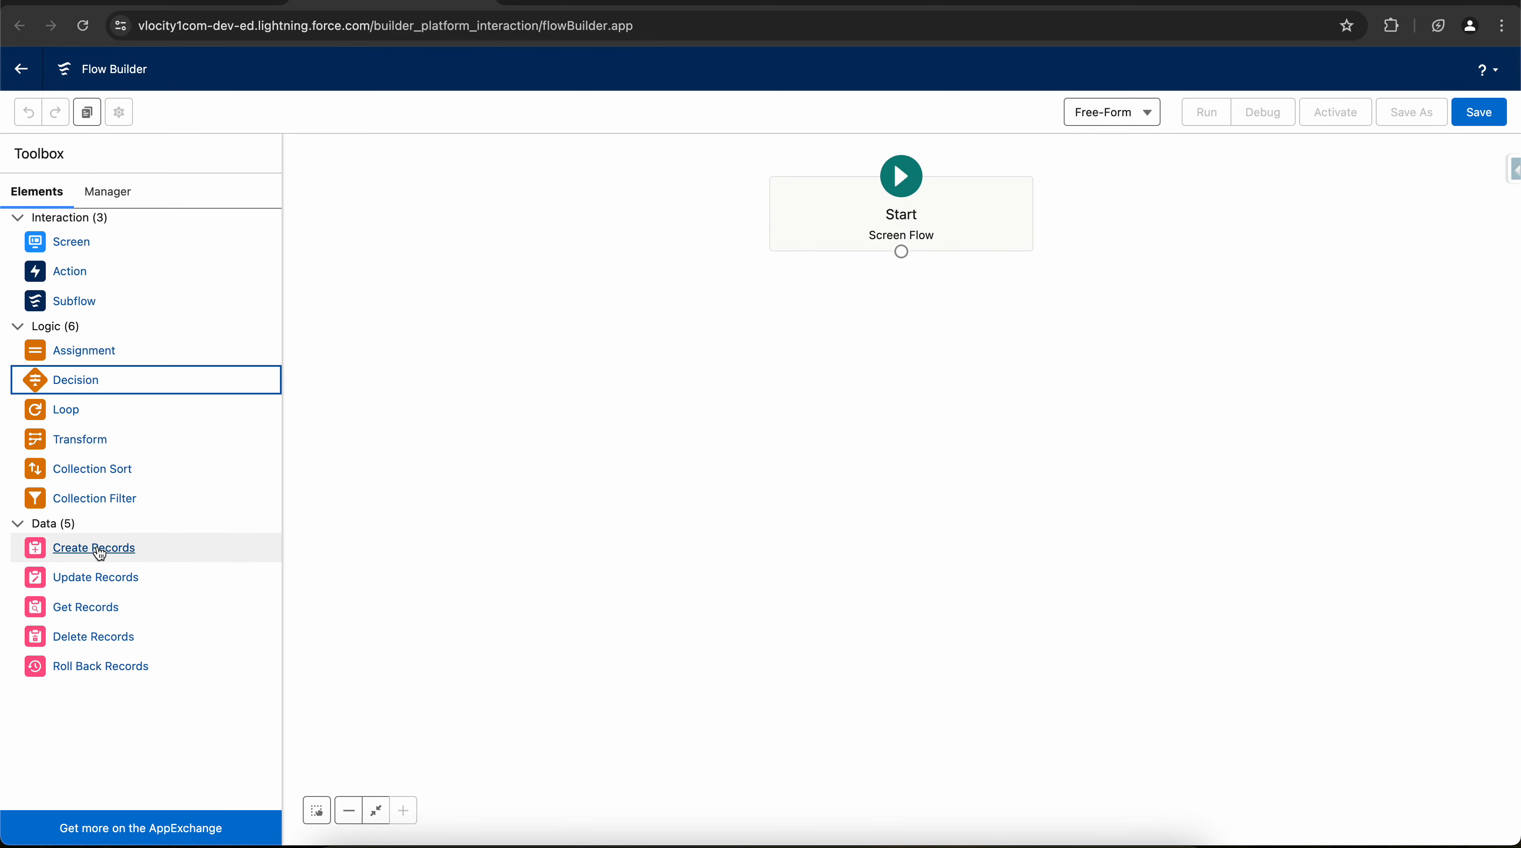
Step: Examine the settings of a new Create Records element and a new Update Records element, closing each without saving
left_click_drag(100, 552, 585, 452)
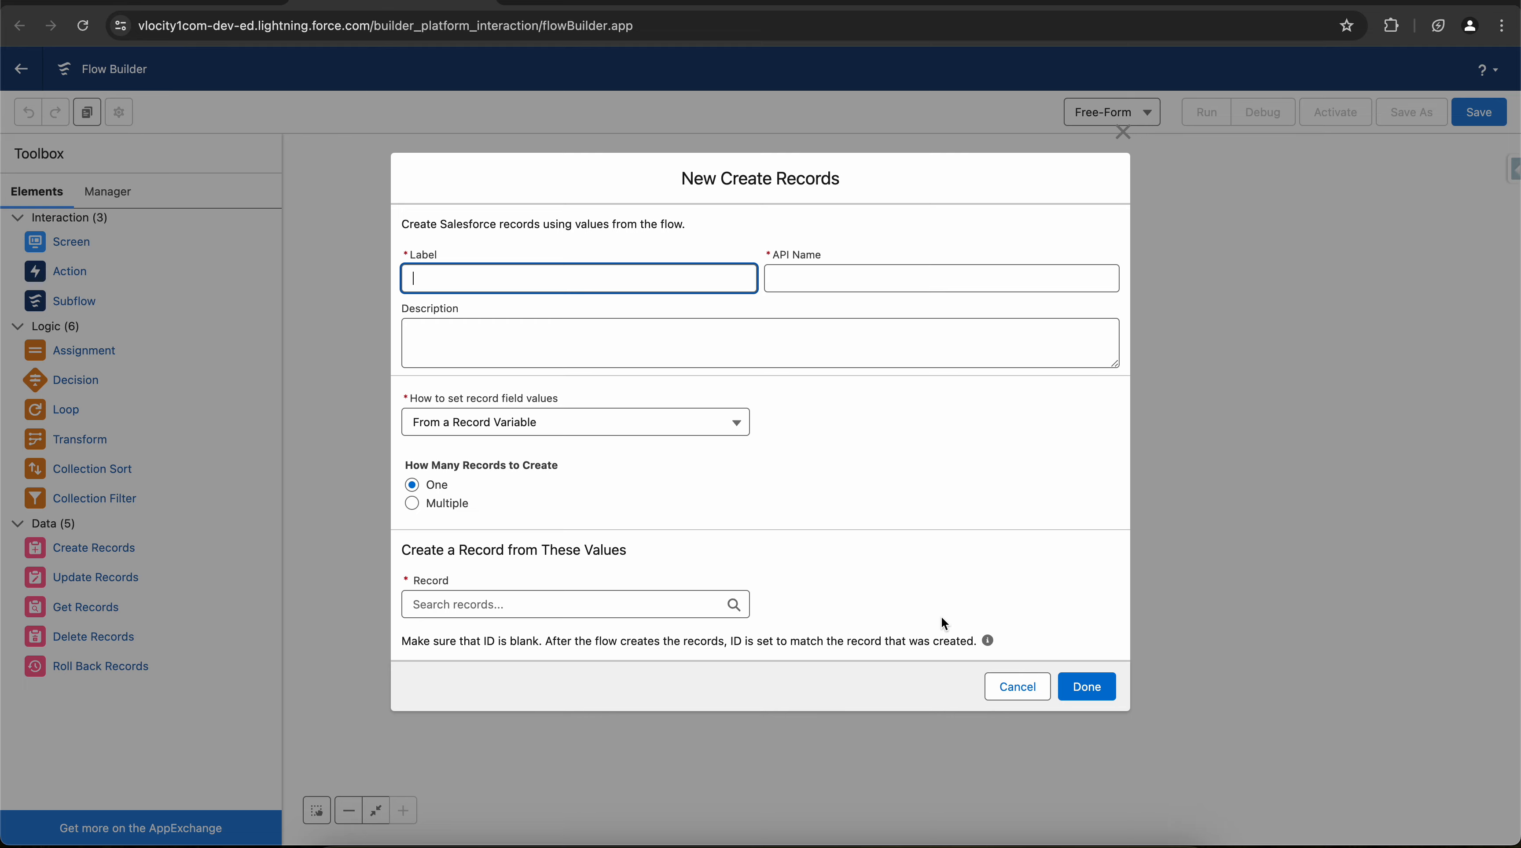
left_click(1012, 688)
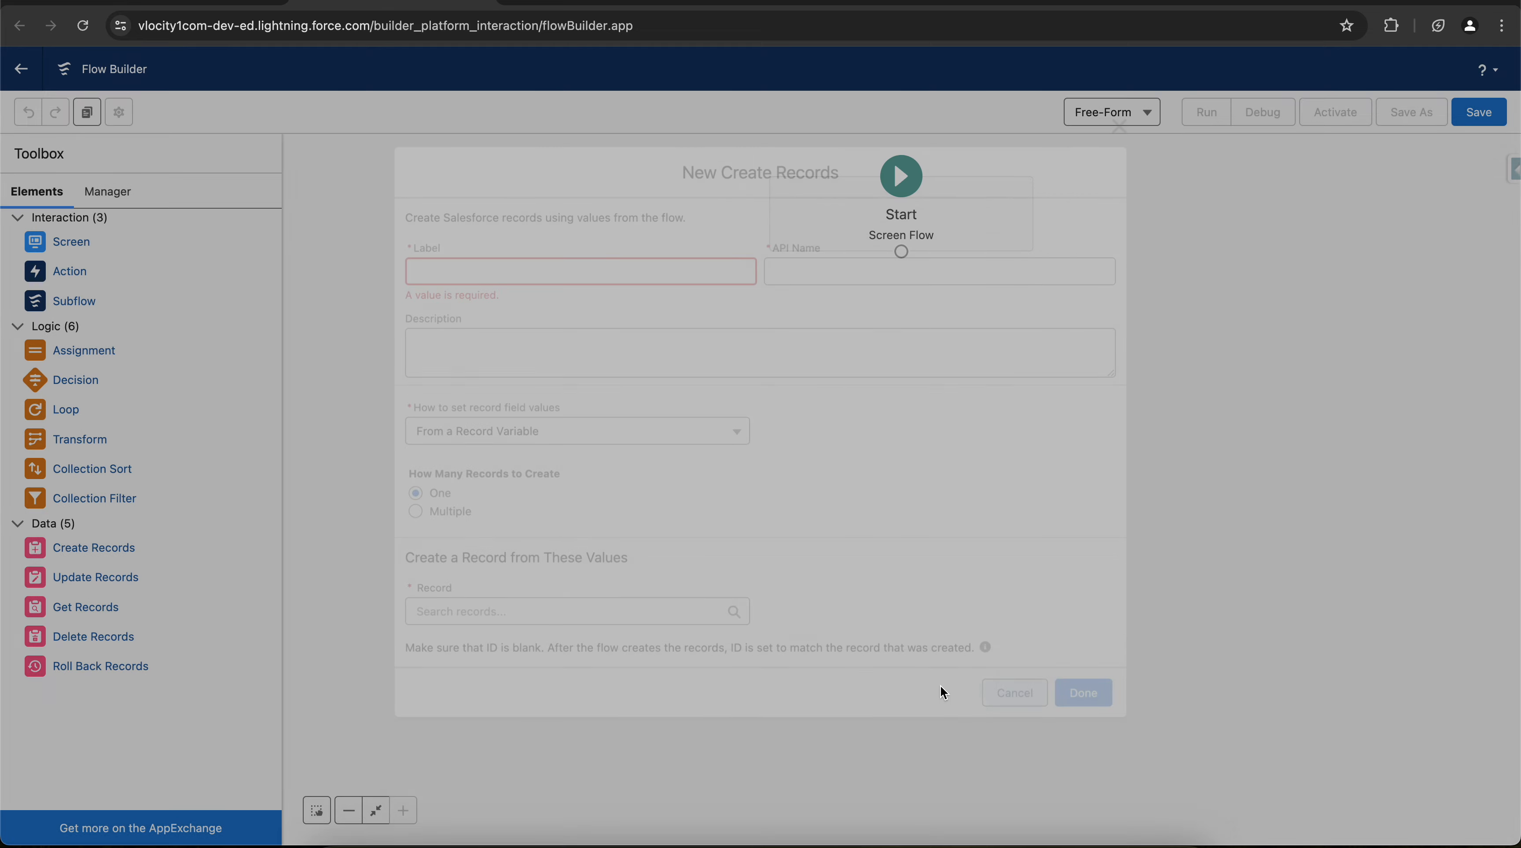
left_click_drag(132, 579, 689, 565)
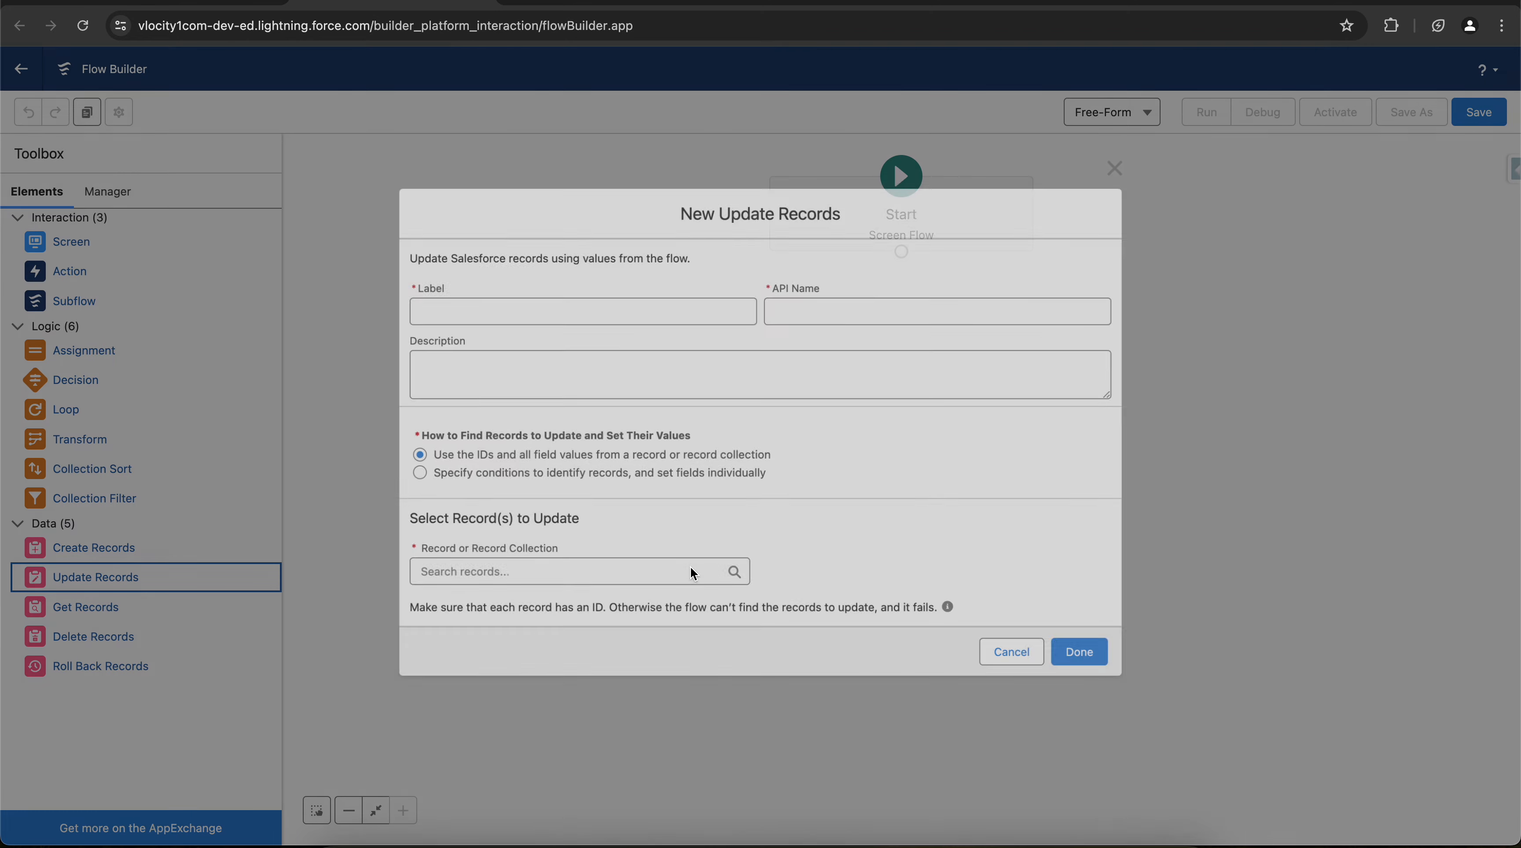
left_click(1000, 655)
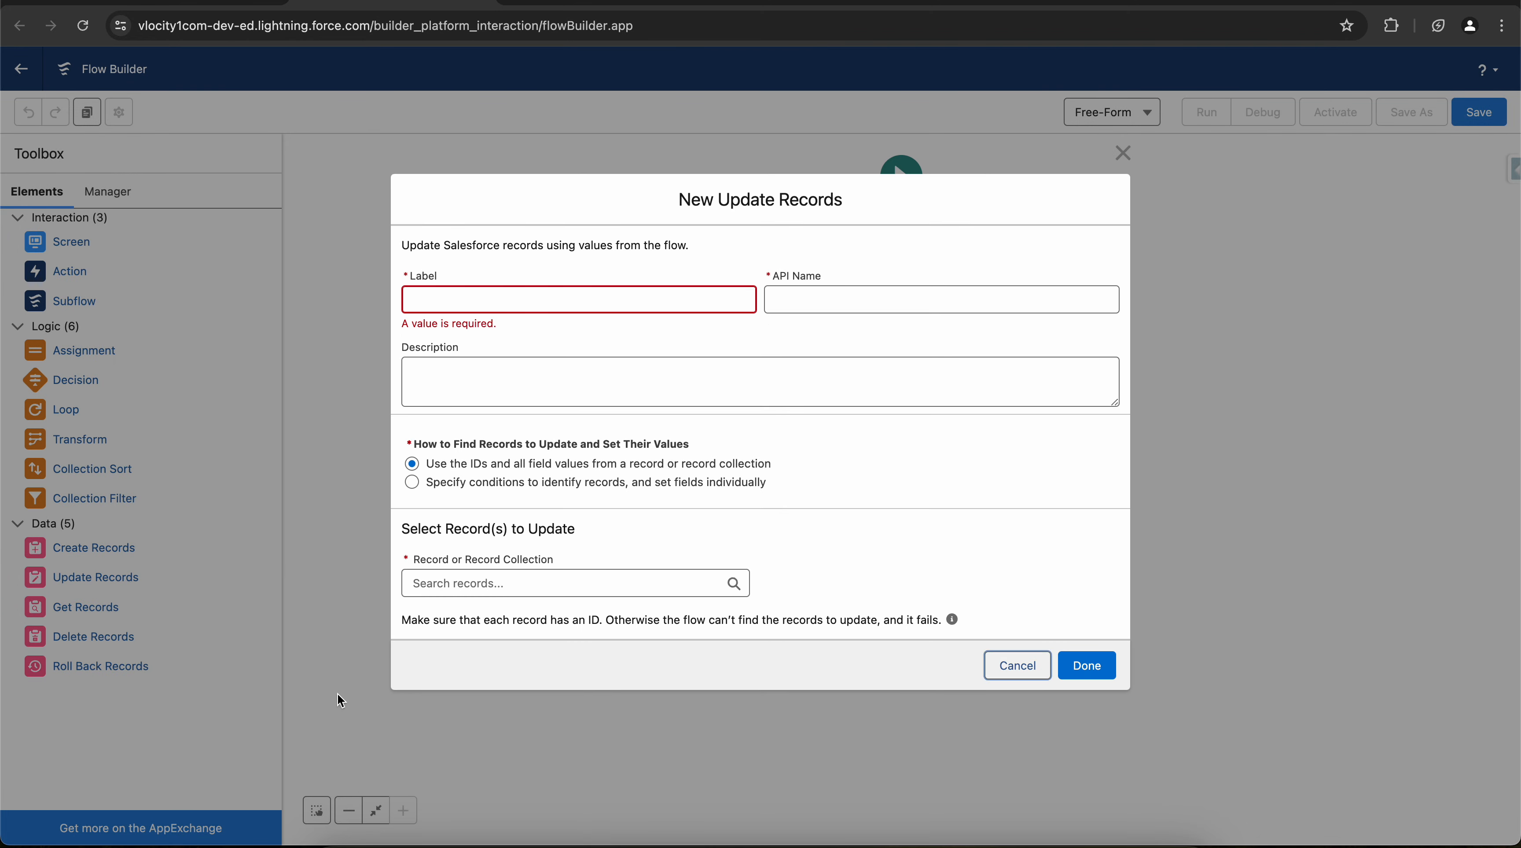
left_click(1035, 677)
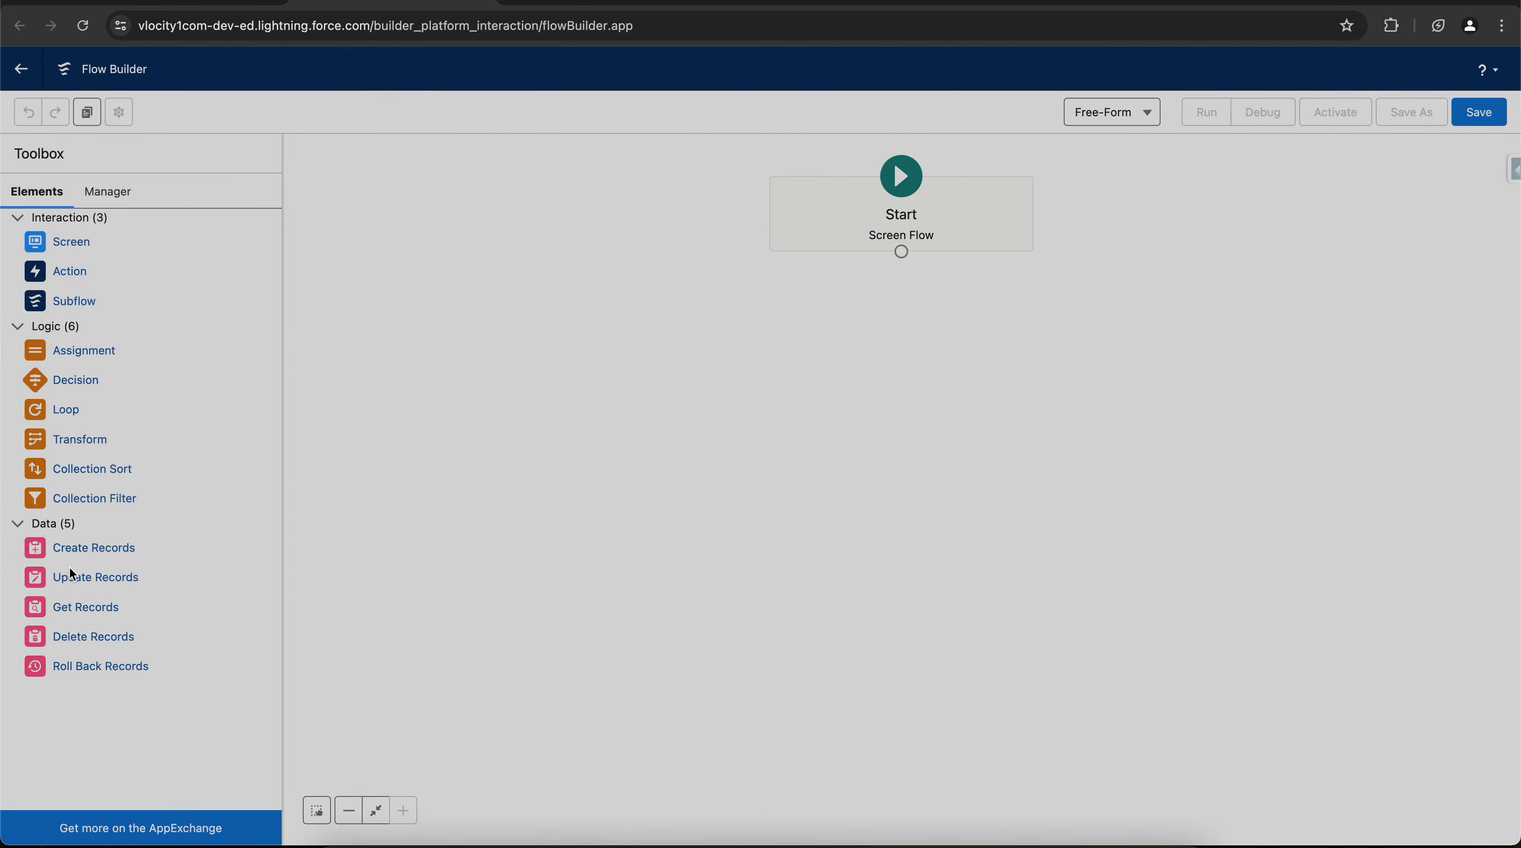
Step: Try out a Get Records element on the Account object, set to store all records
left_click_drag(67, 615, 649, 570)
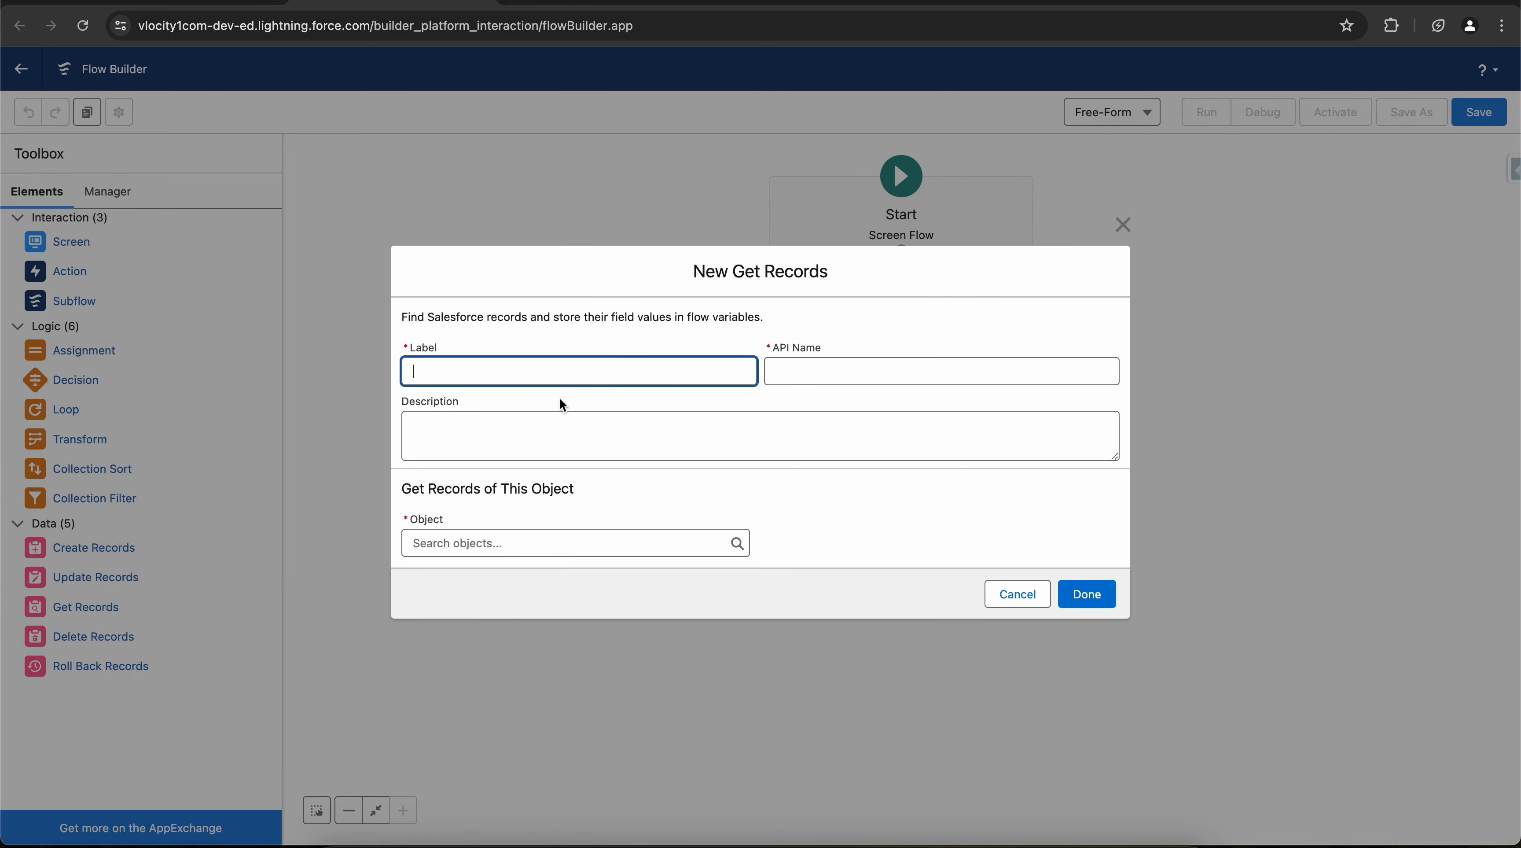
left_click(534, 544)
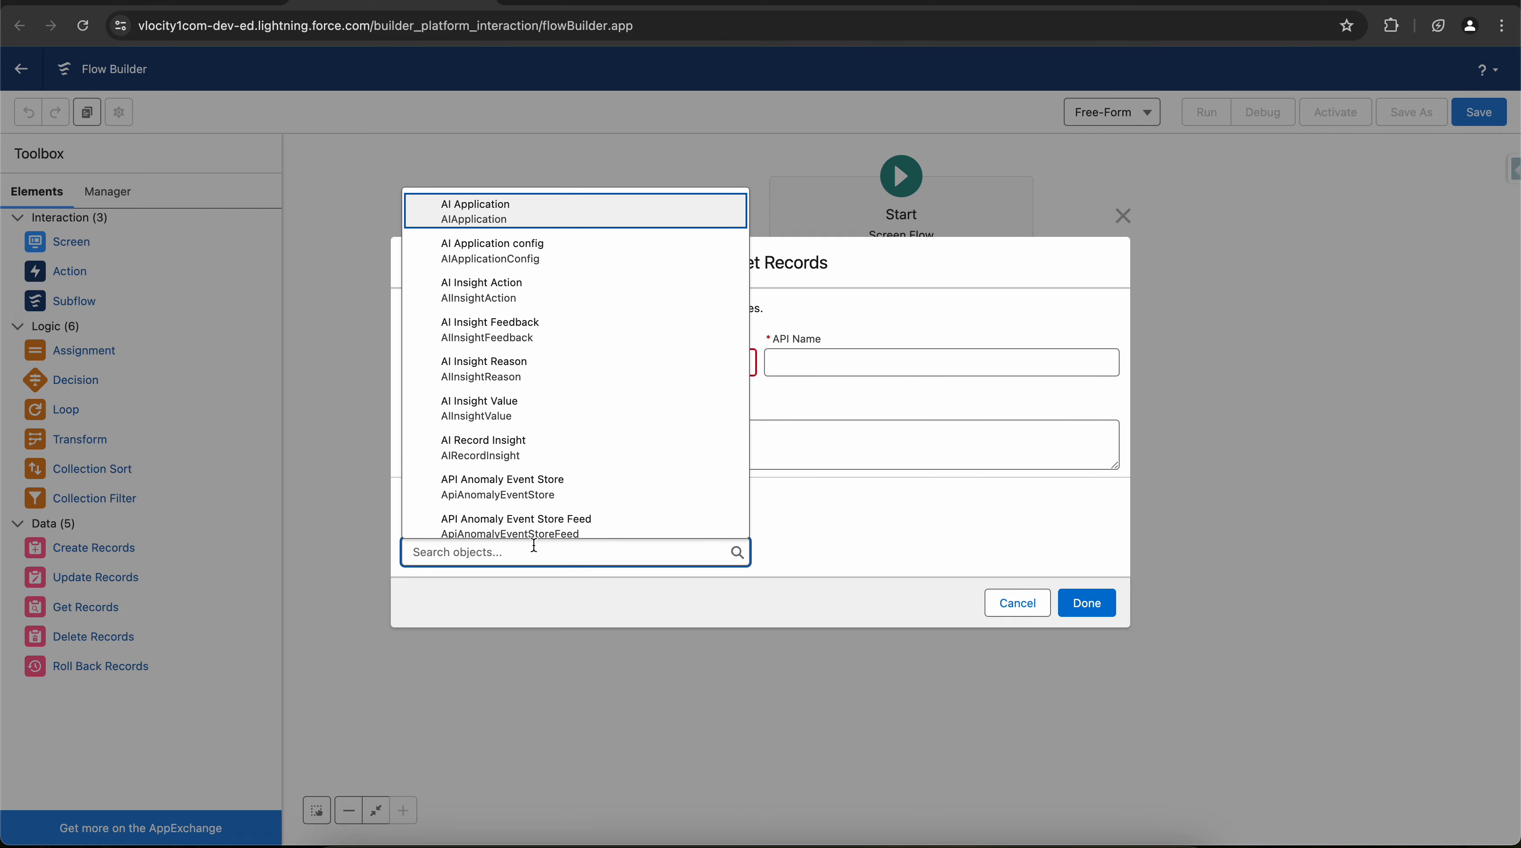
type("Acco")
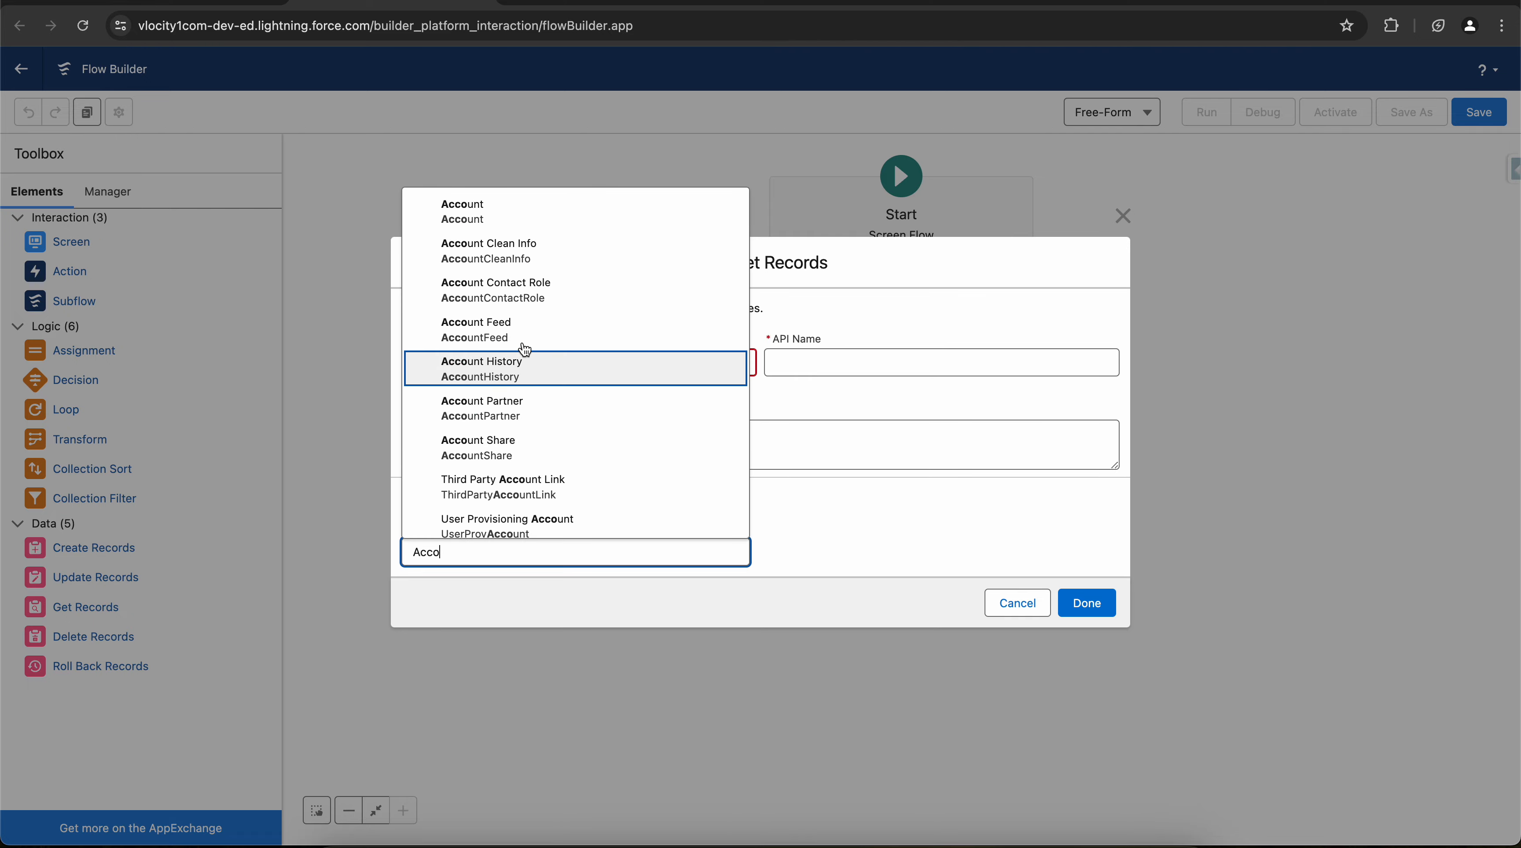
left_click(525, 211)
scroll(527, 392, "down", 3)
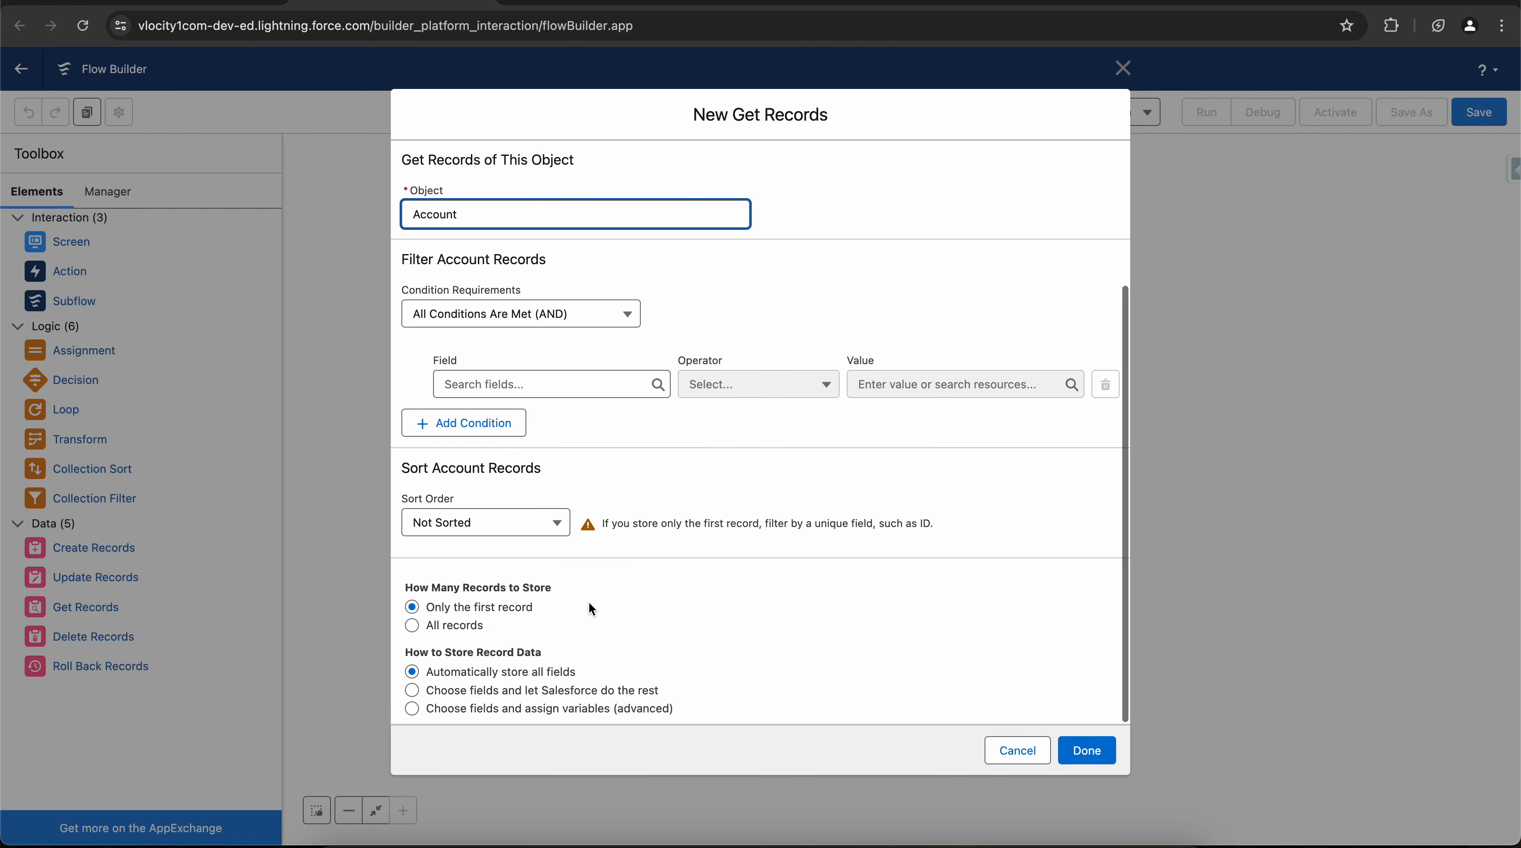
left_click(527, 393)
left_click(881, 593)
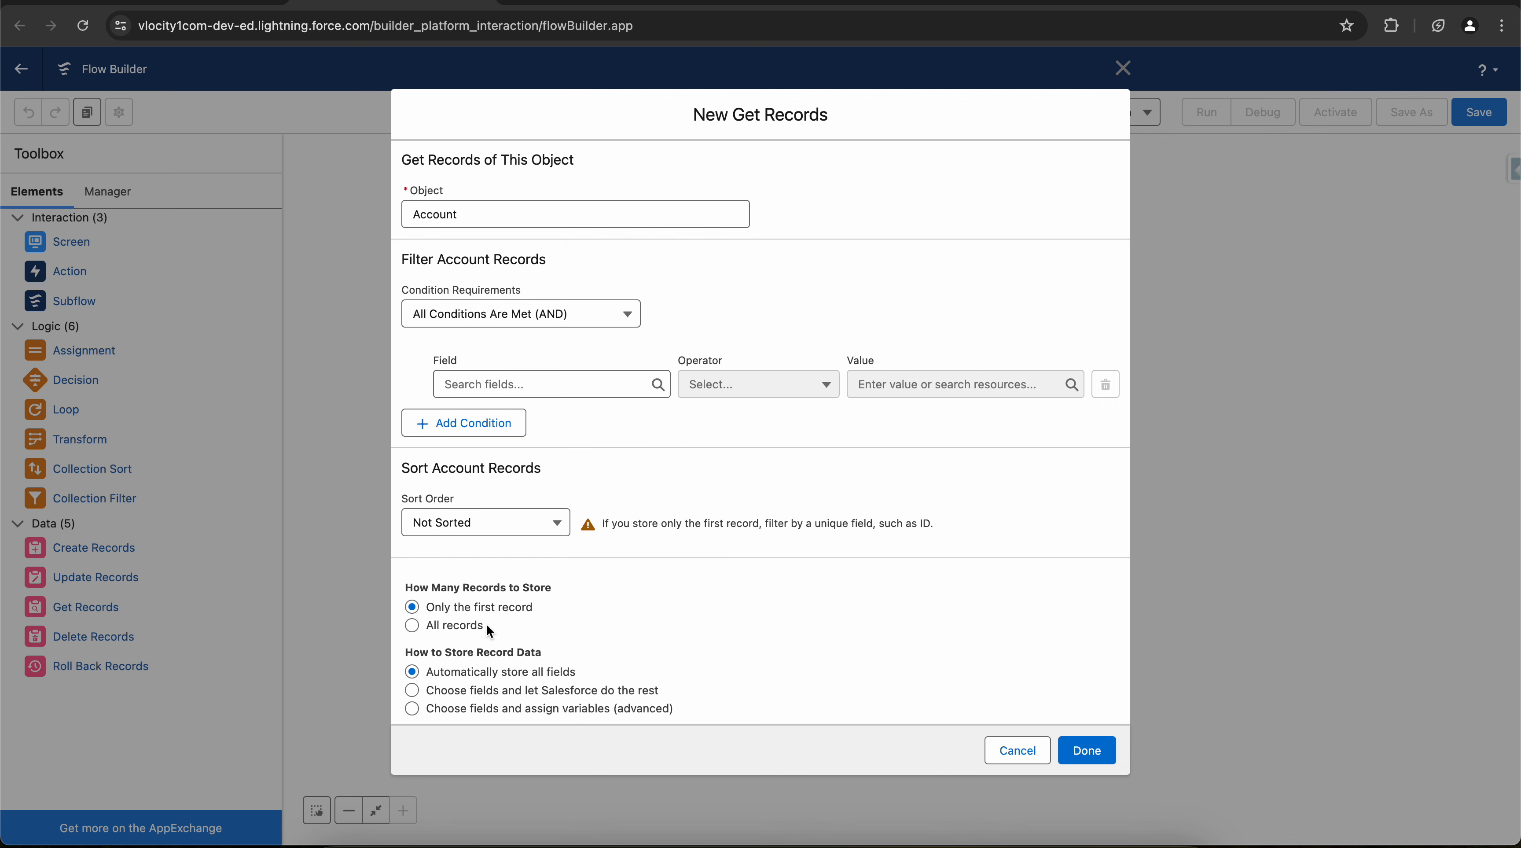
left_click(455, 624)
scroll(642, 481, "up", 3)
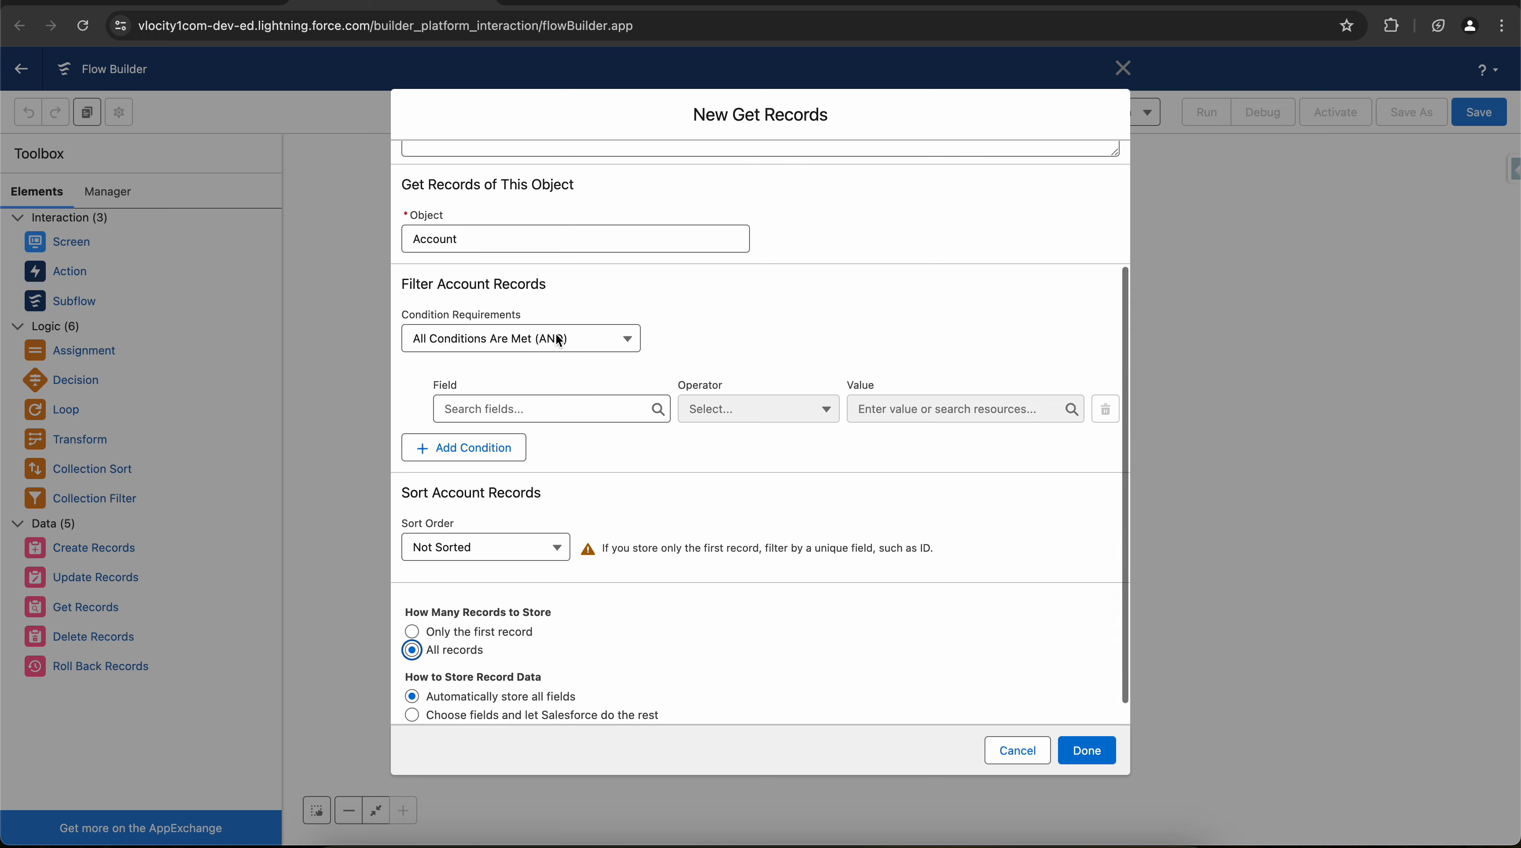
Step: Try filtering the Account records with an Id Equals condition and a sample record ID, and discard the Get Records element
left_click(541, 490)
type("Id")
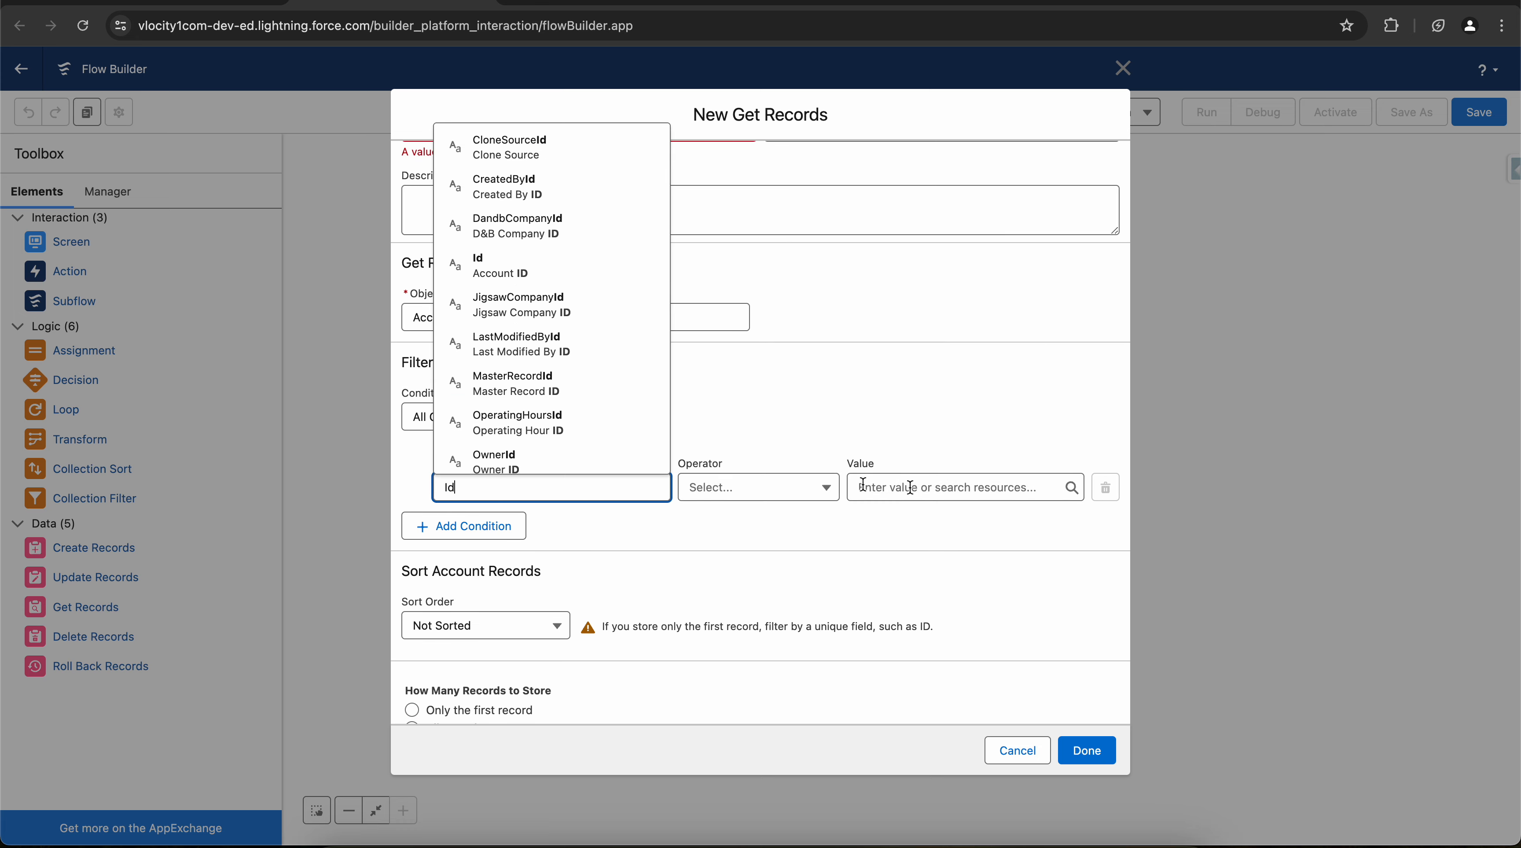
left_click(954, 482)
type("00188")
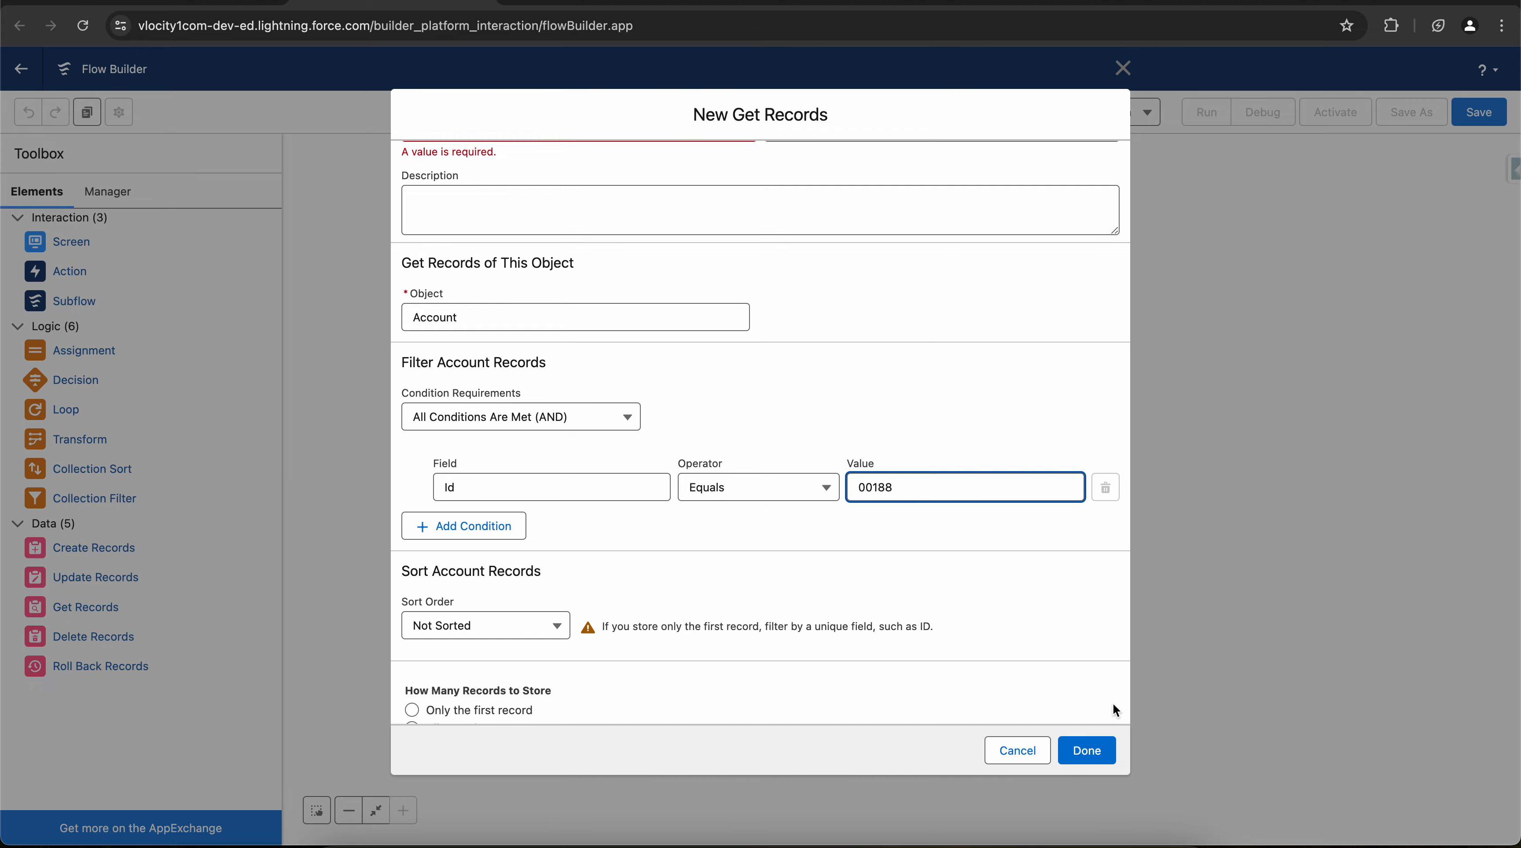
left_click(1037, 758)
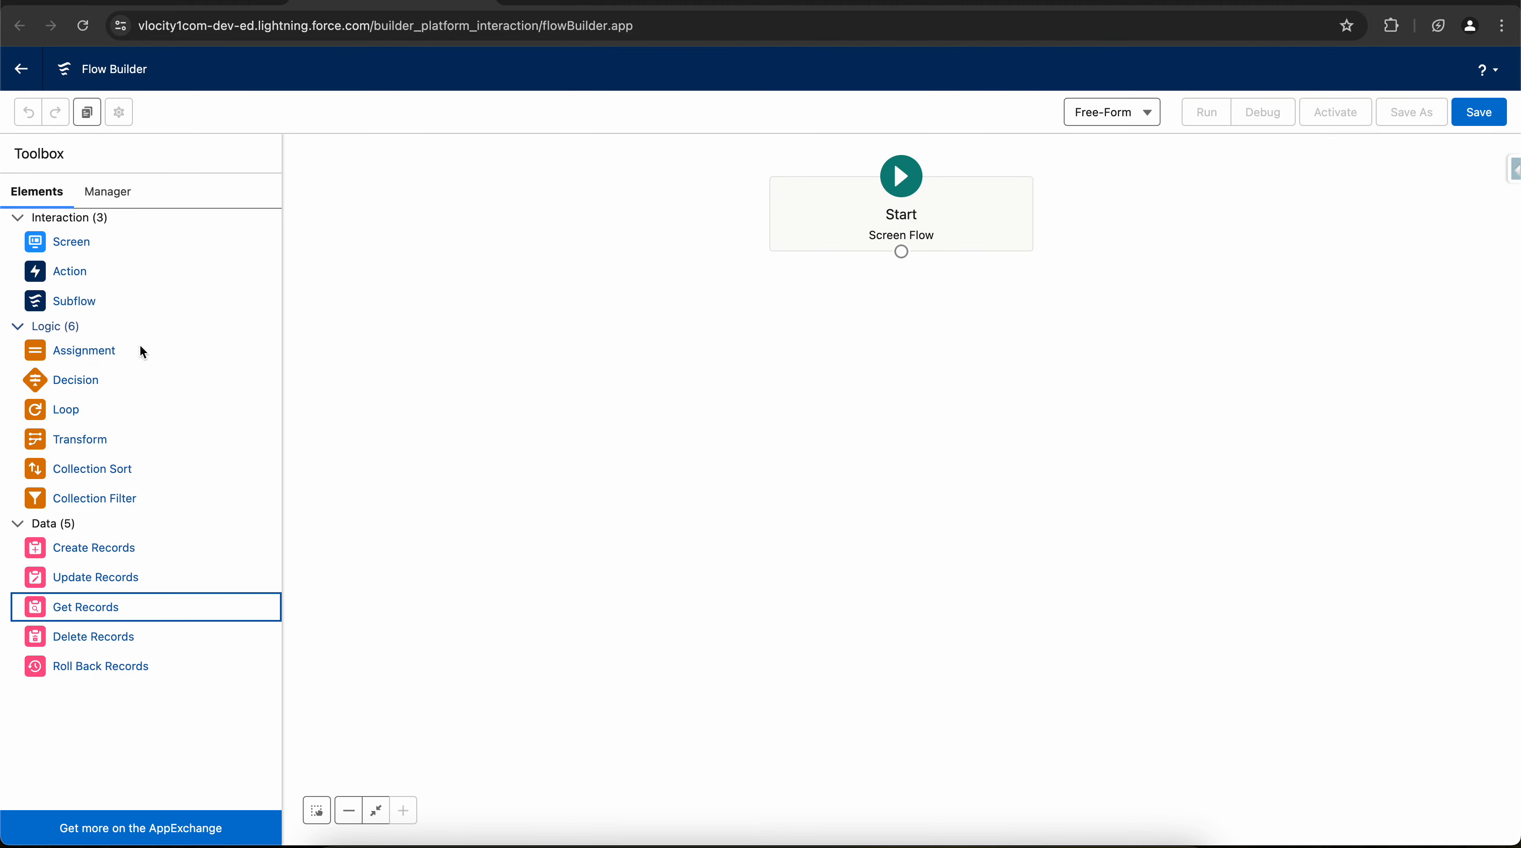
Step: Create a new Record-Triggered Flow from scratch from the Flows setup page, and dismiss the introductory tip
left_click(219, 1)
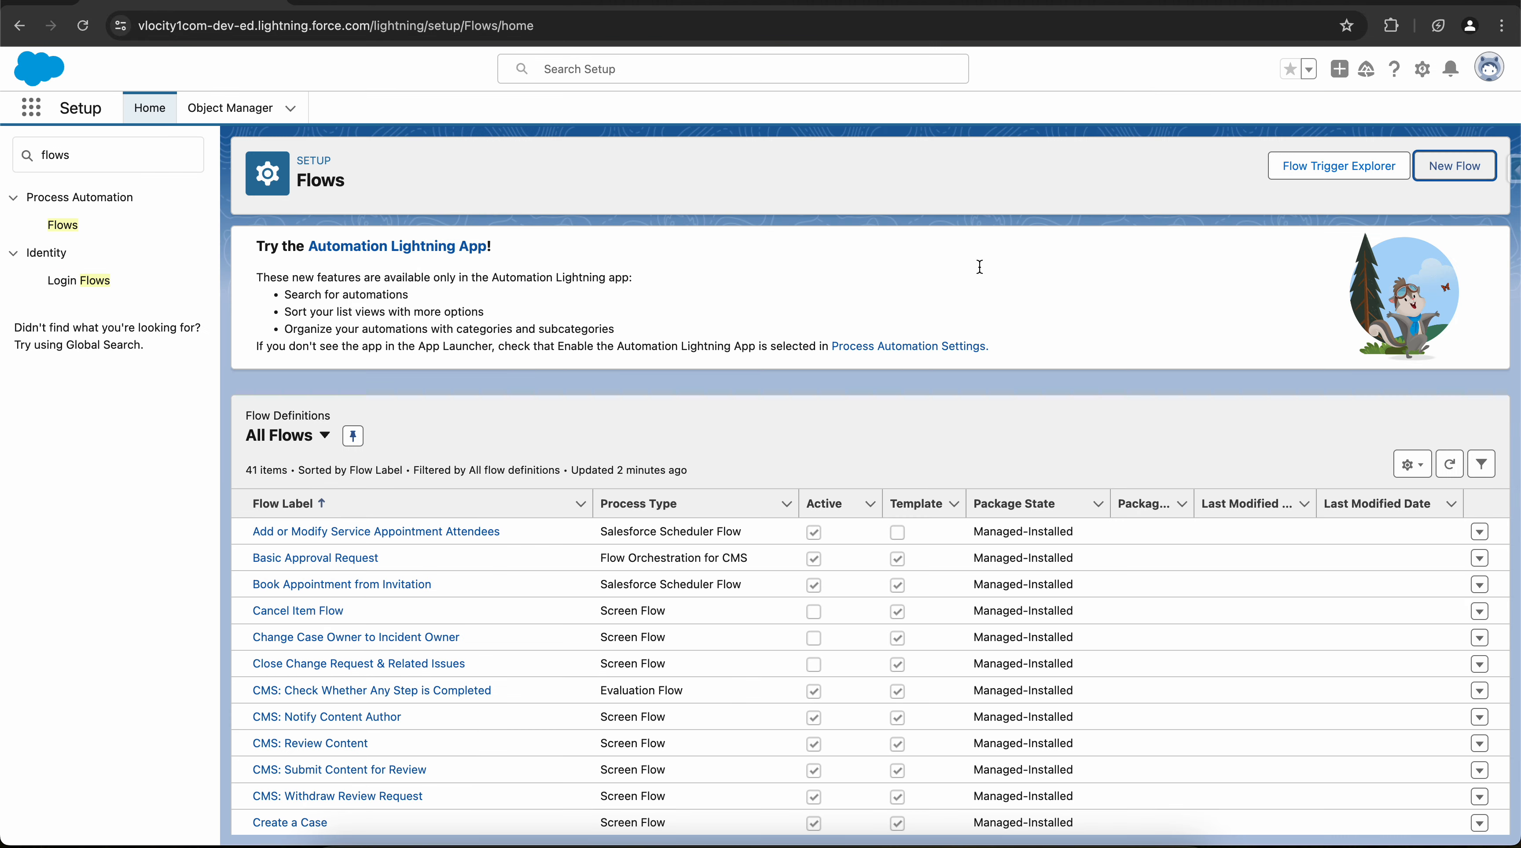
left_click(1466, 172)
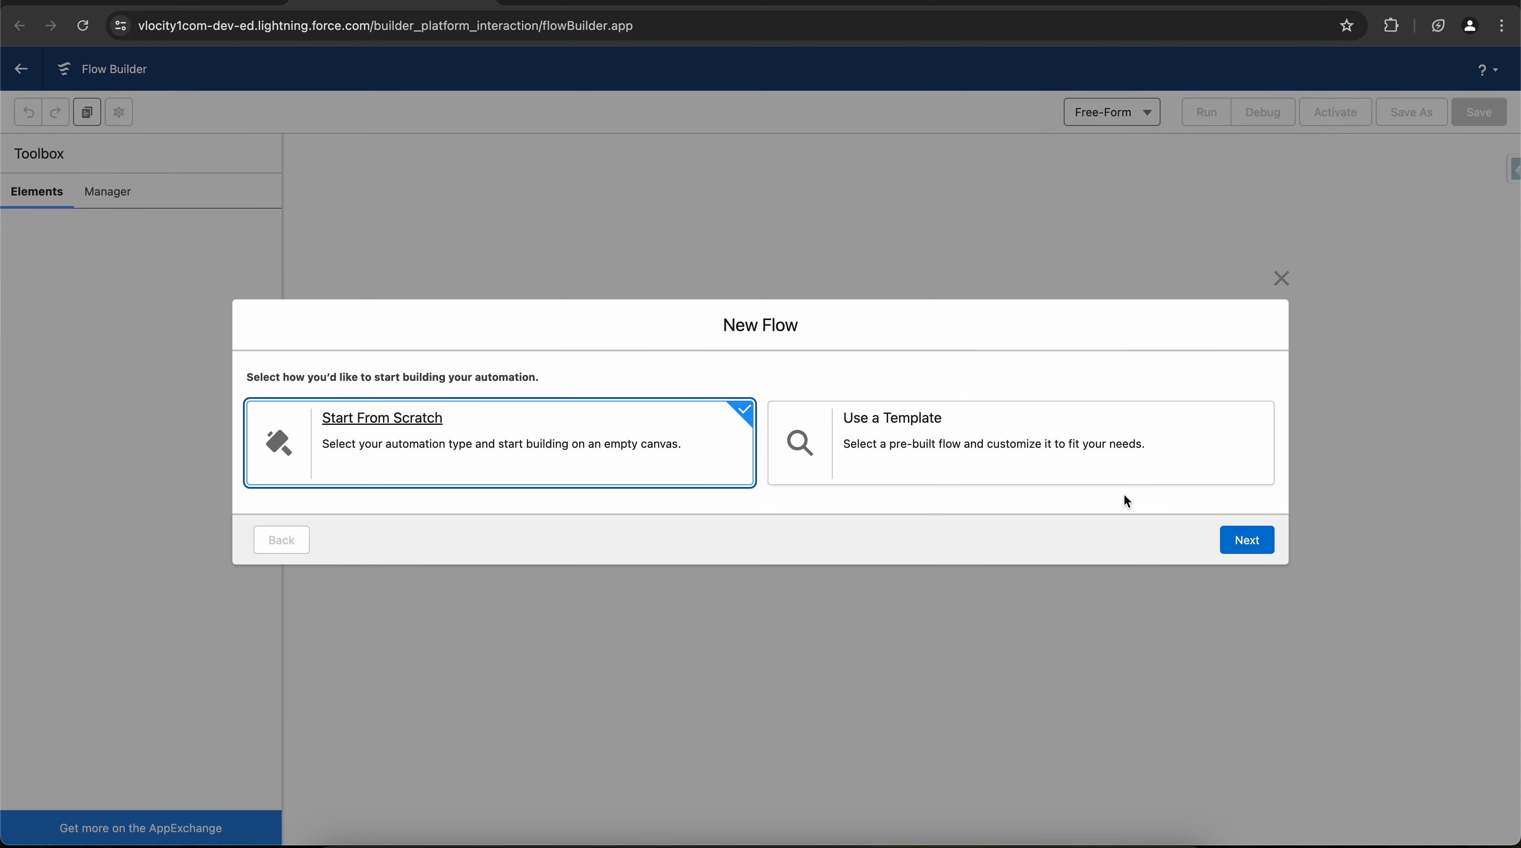
left_click(1249, 540)
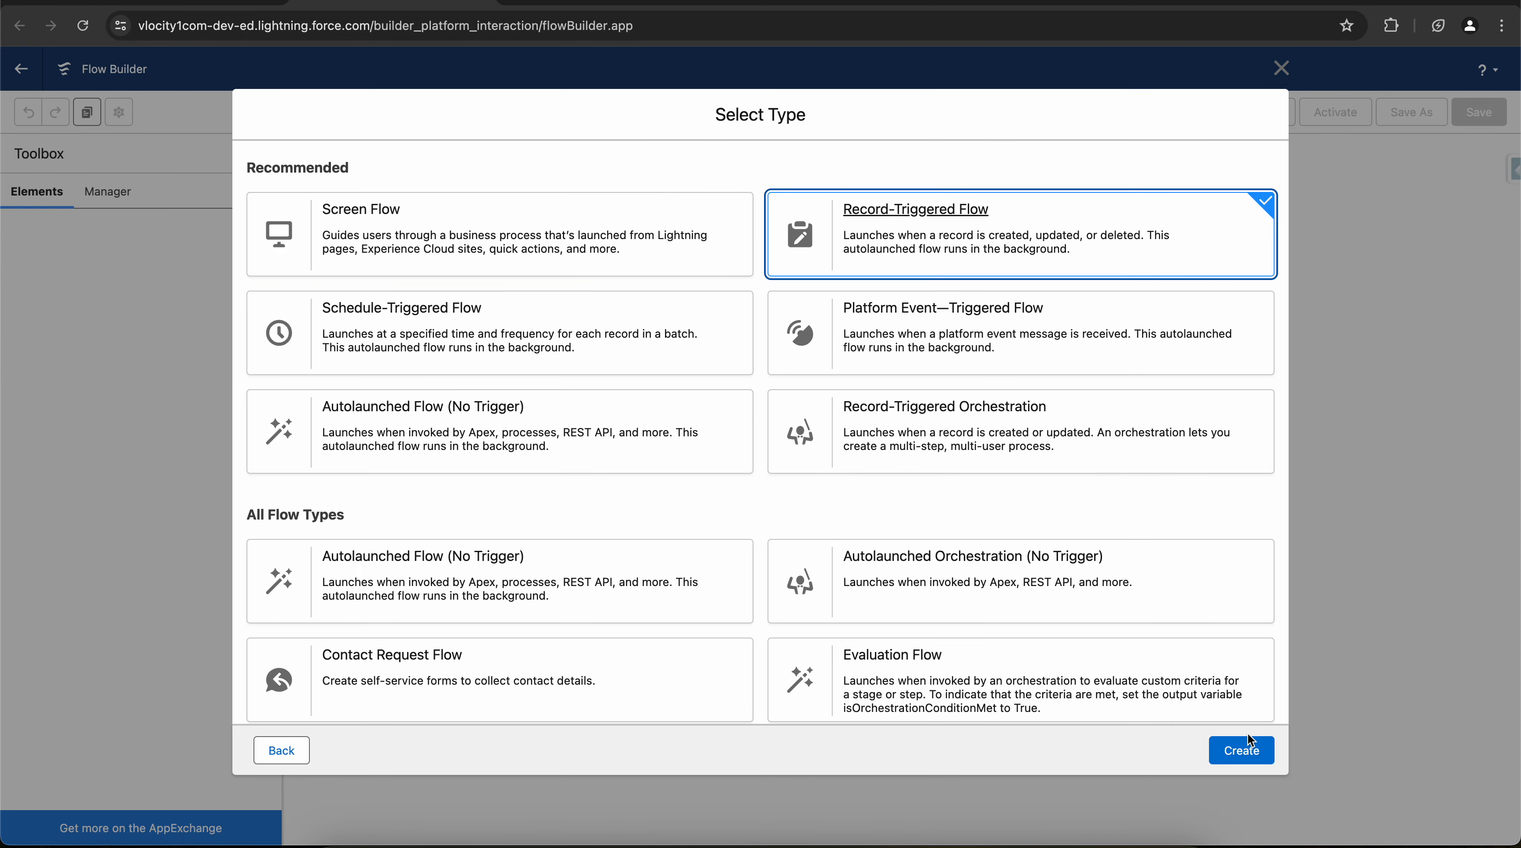
left_click(1241, 754)
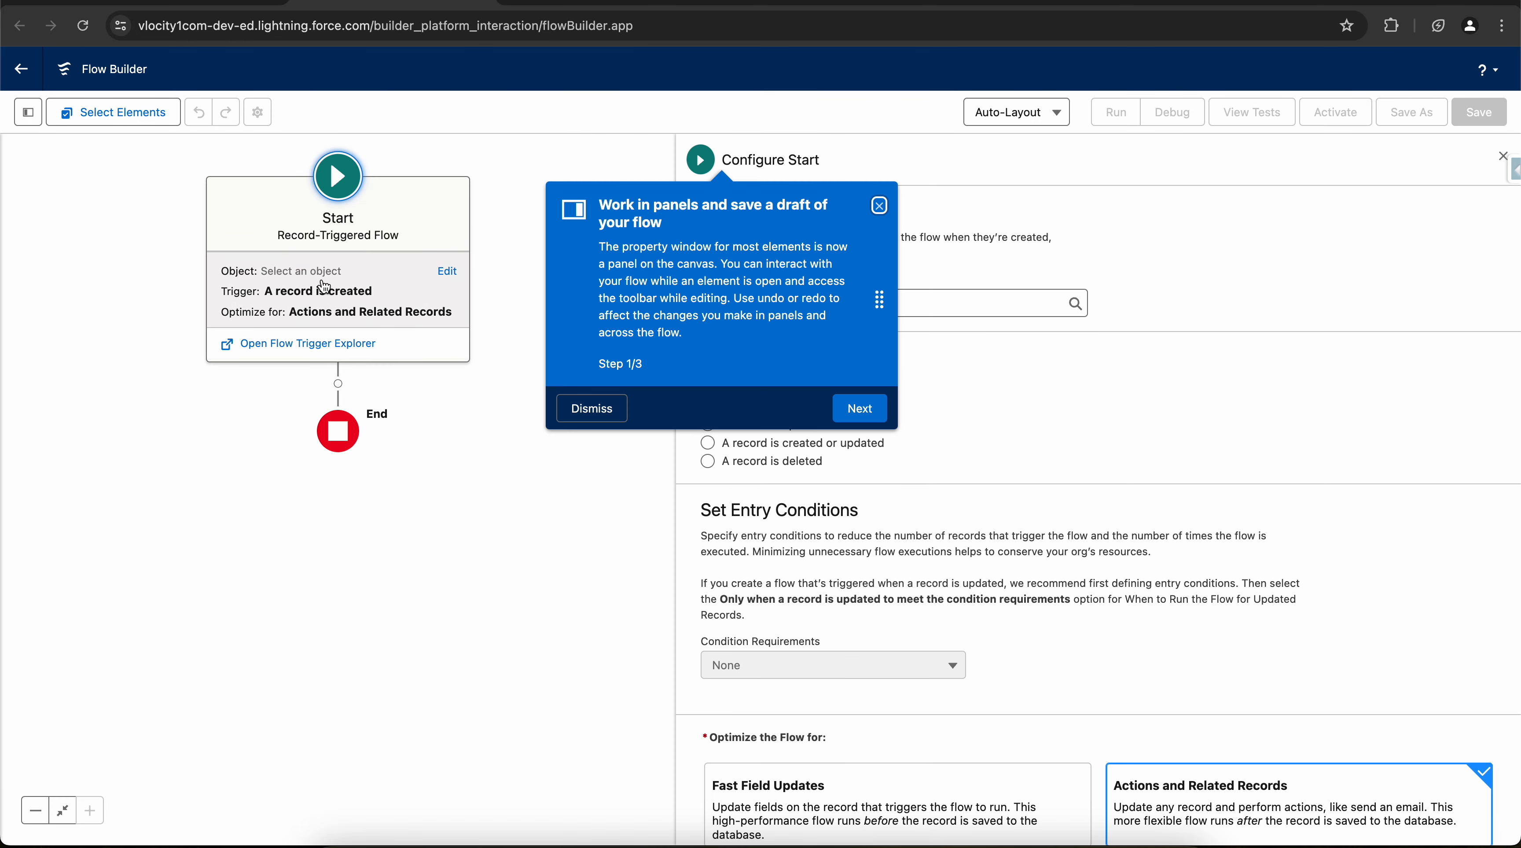
left_click(593, 408)
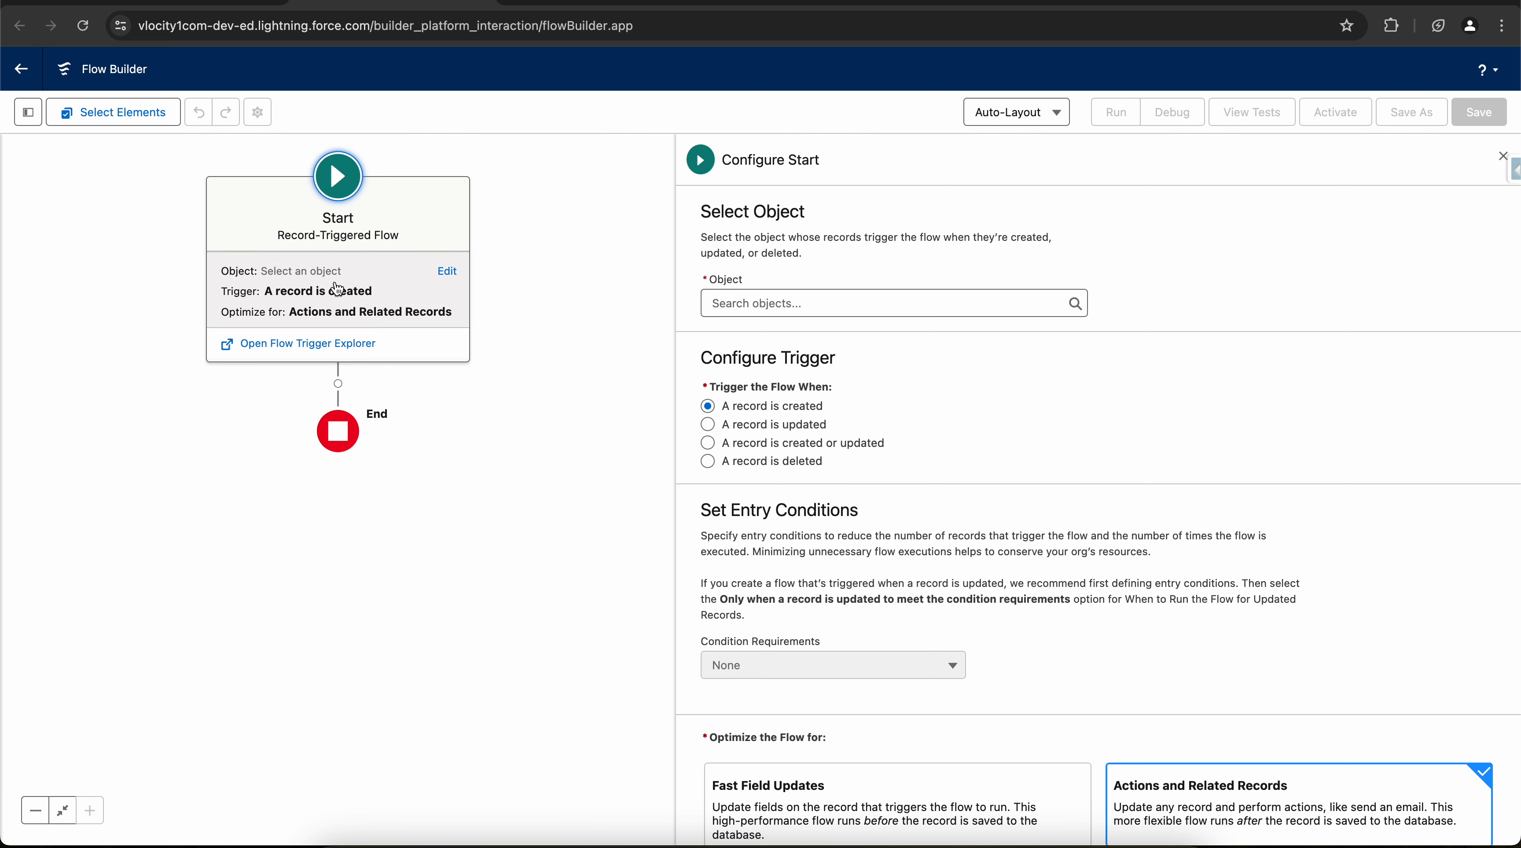
Step: Set Account as the flow's triggering object and check the Condition Requirements choices
left_click(790, 304)
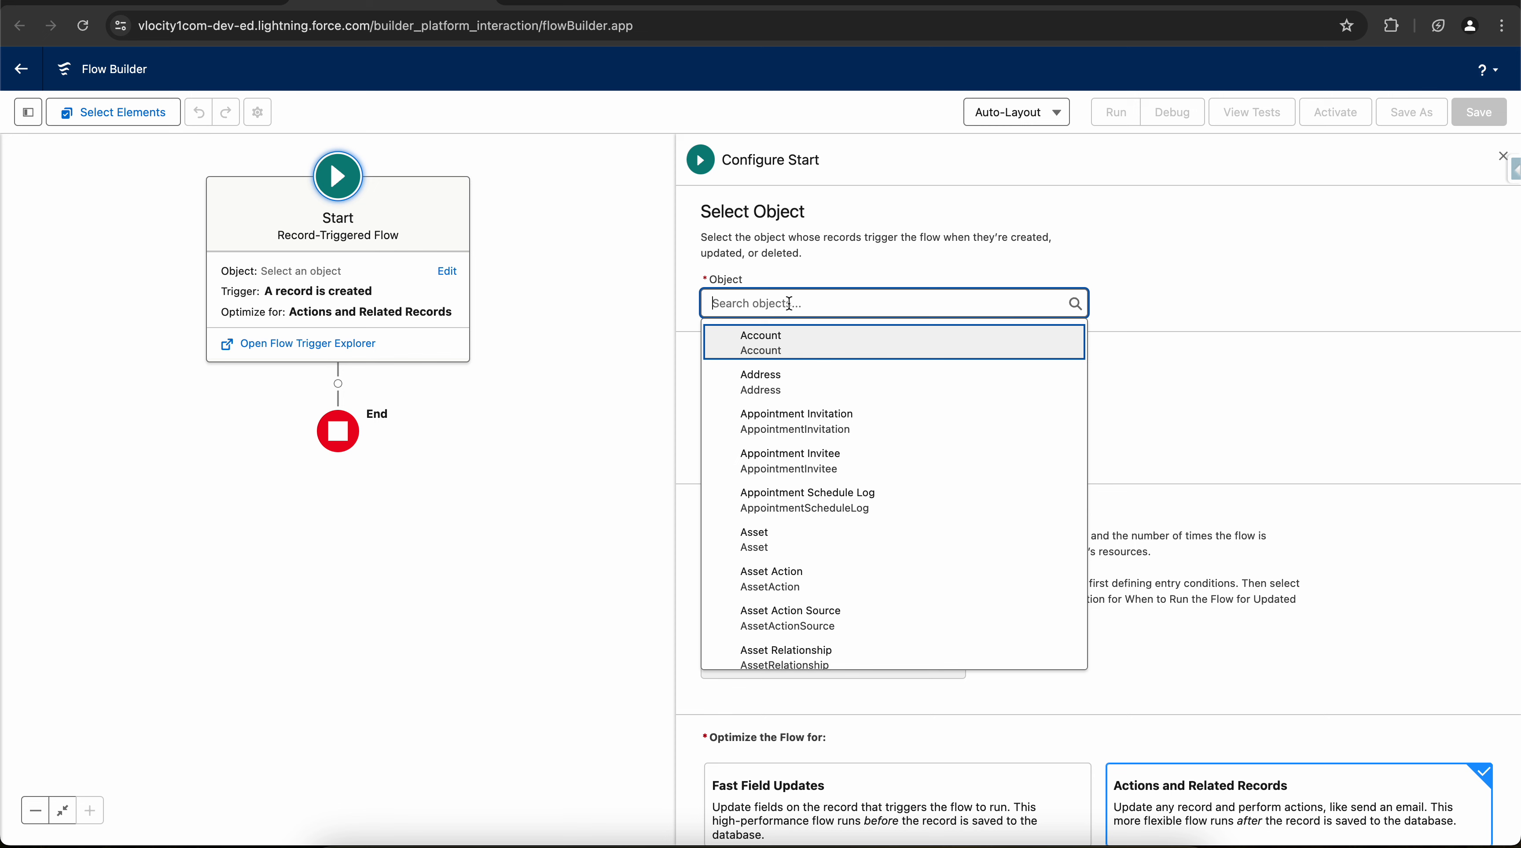
left_click(793, 343)
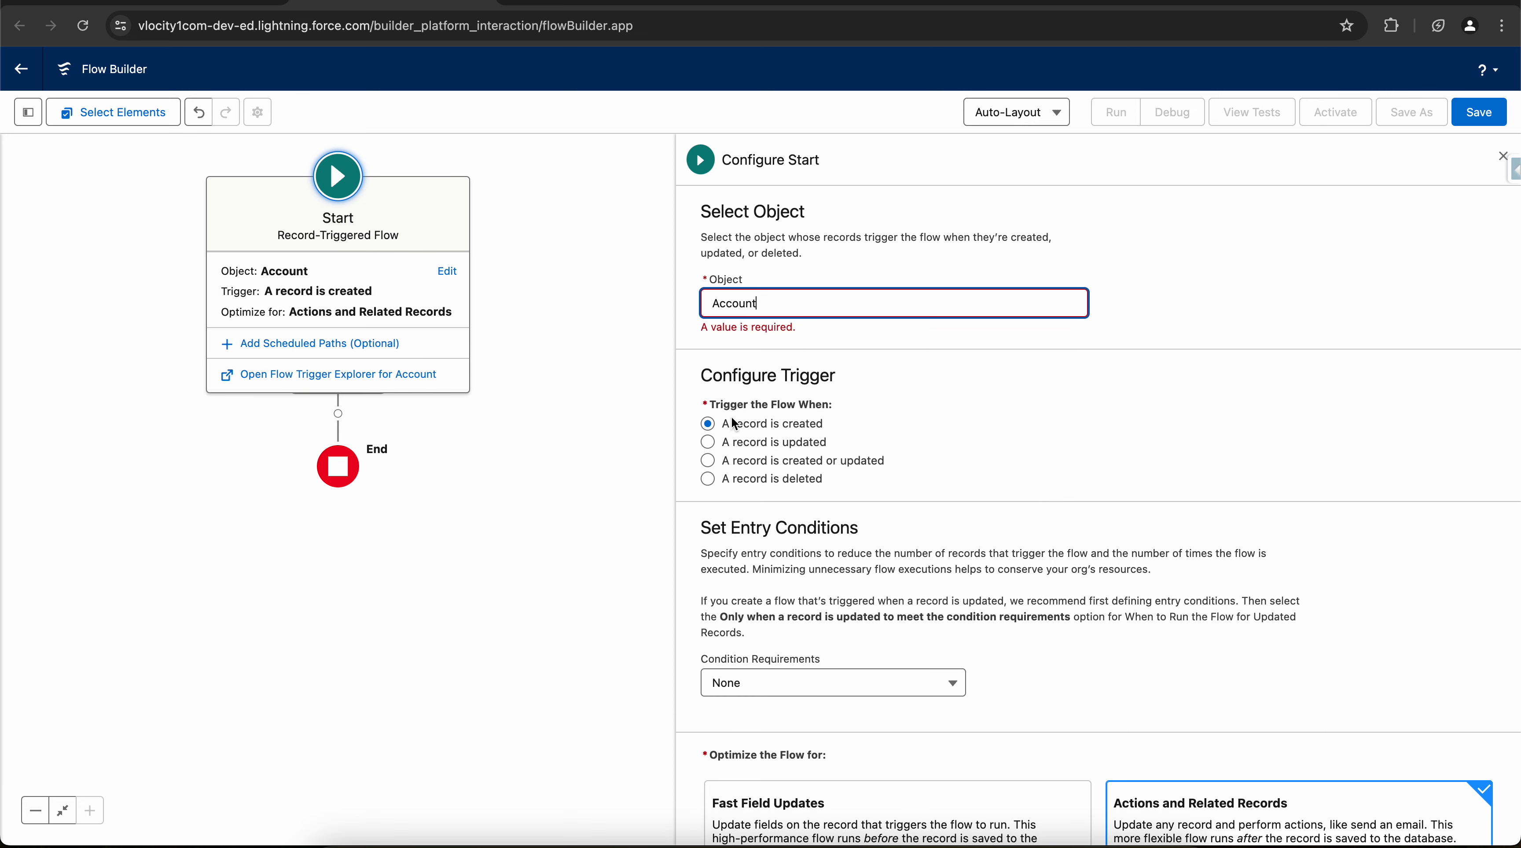
scroll(851, 455, "down", 2)
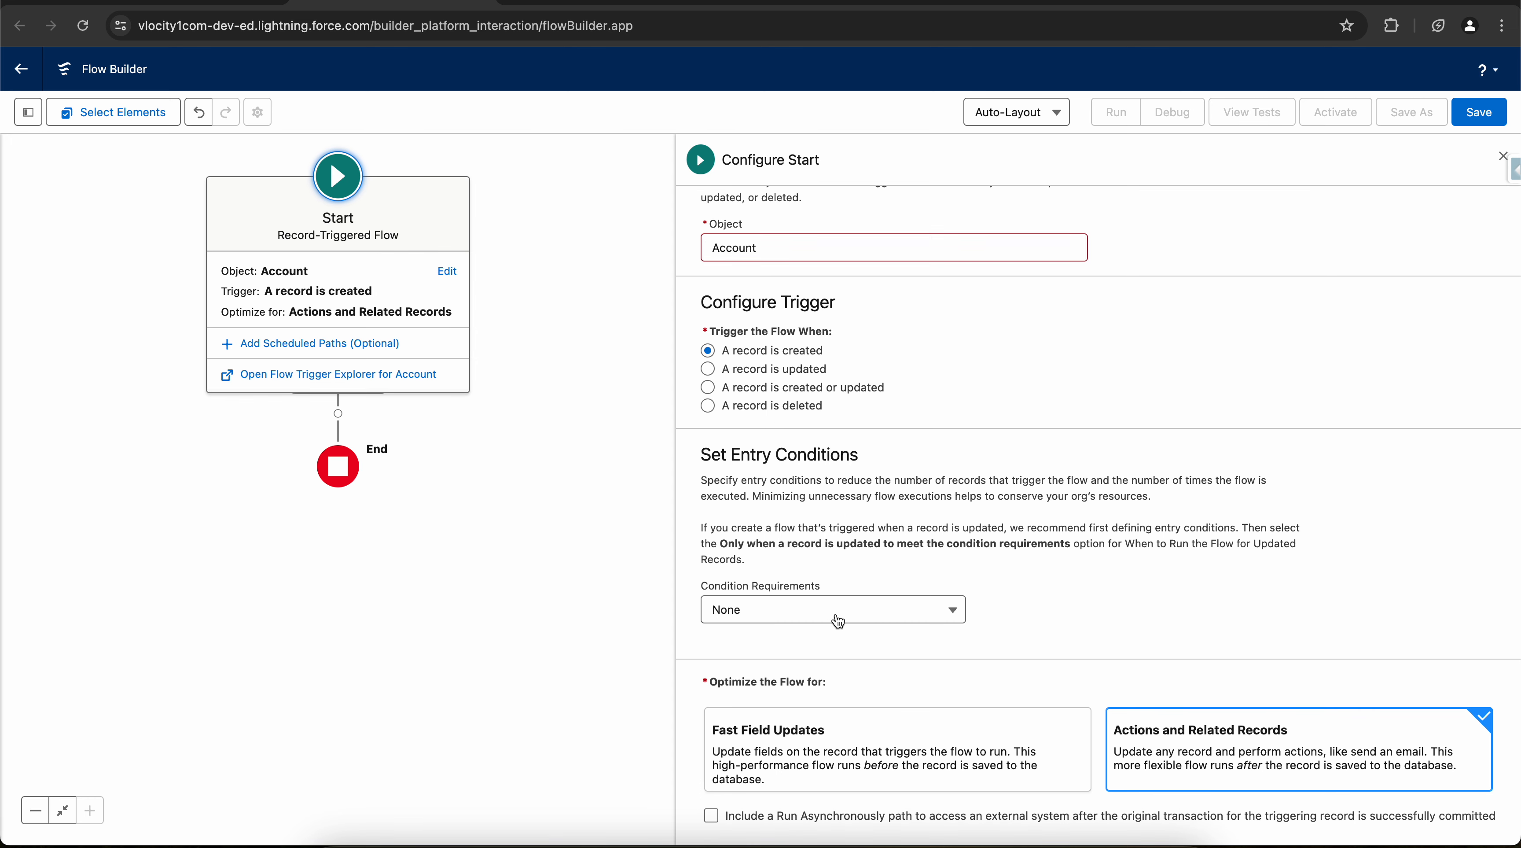
left_click(853, 608)
left_click(1094, 487)
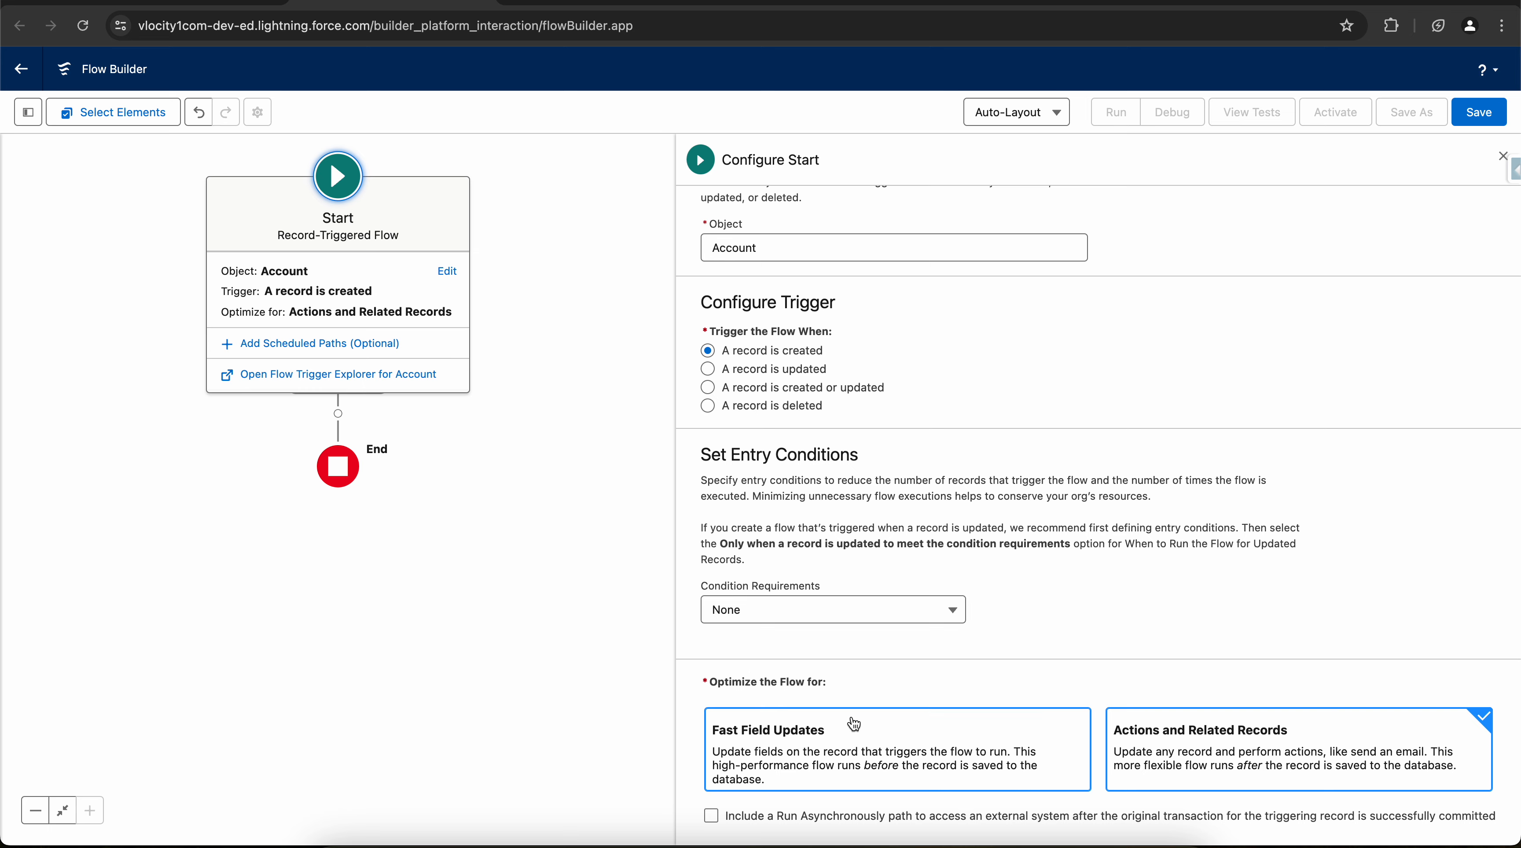
Step: Compare both optimization options, set the flow to Fast Field Updates, and switch the canvas to Free-Form layout
left_click(845, 746)
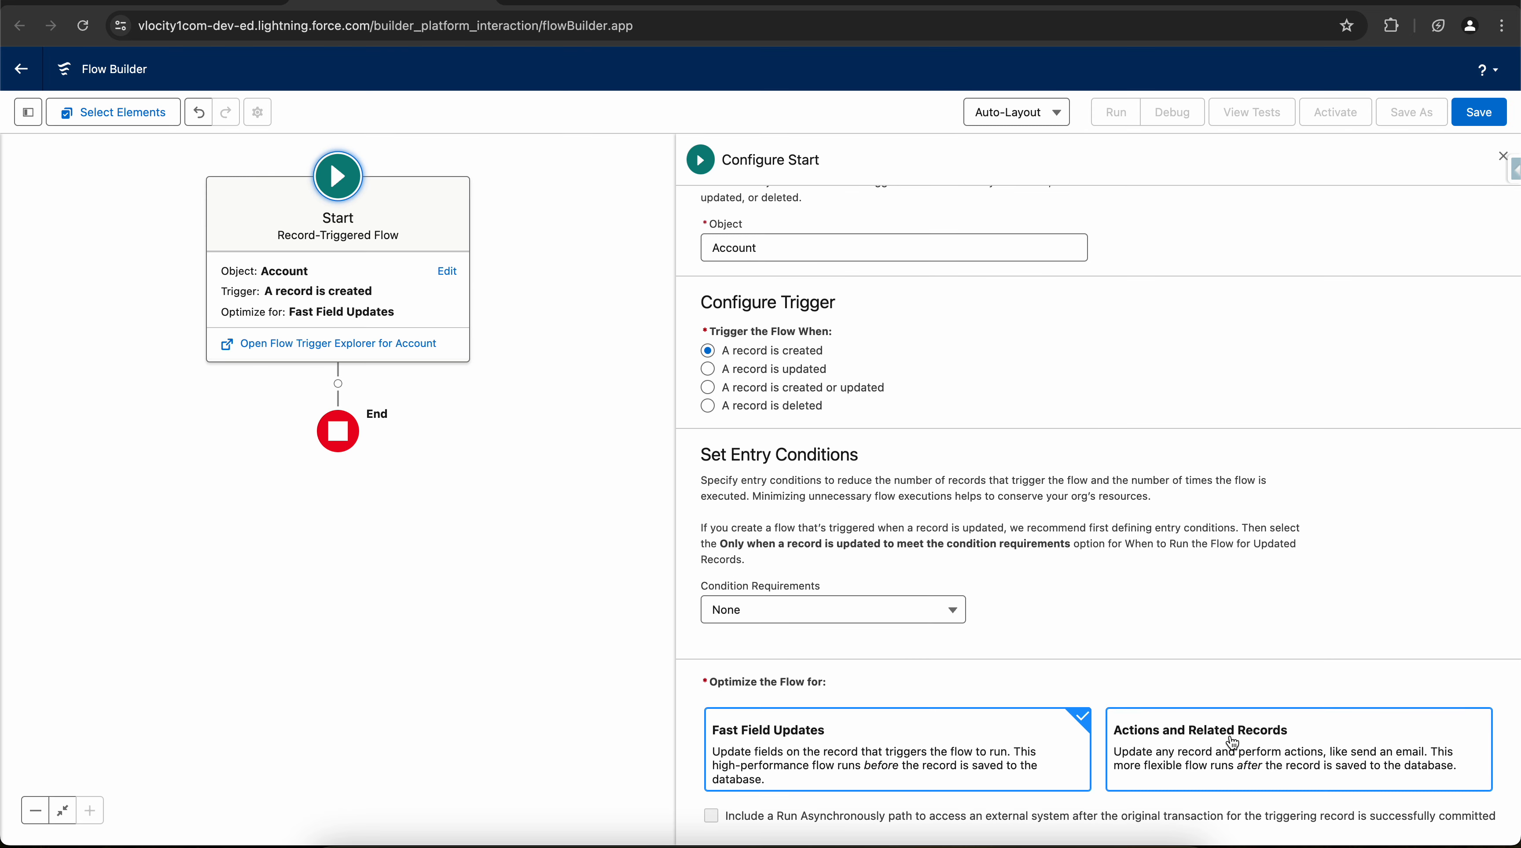
left_click(1232, 744)
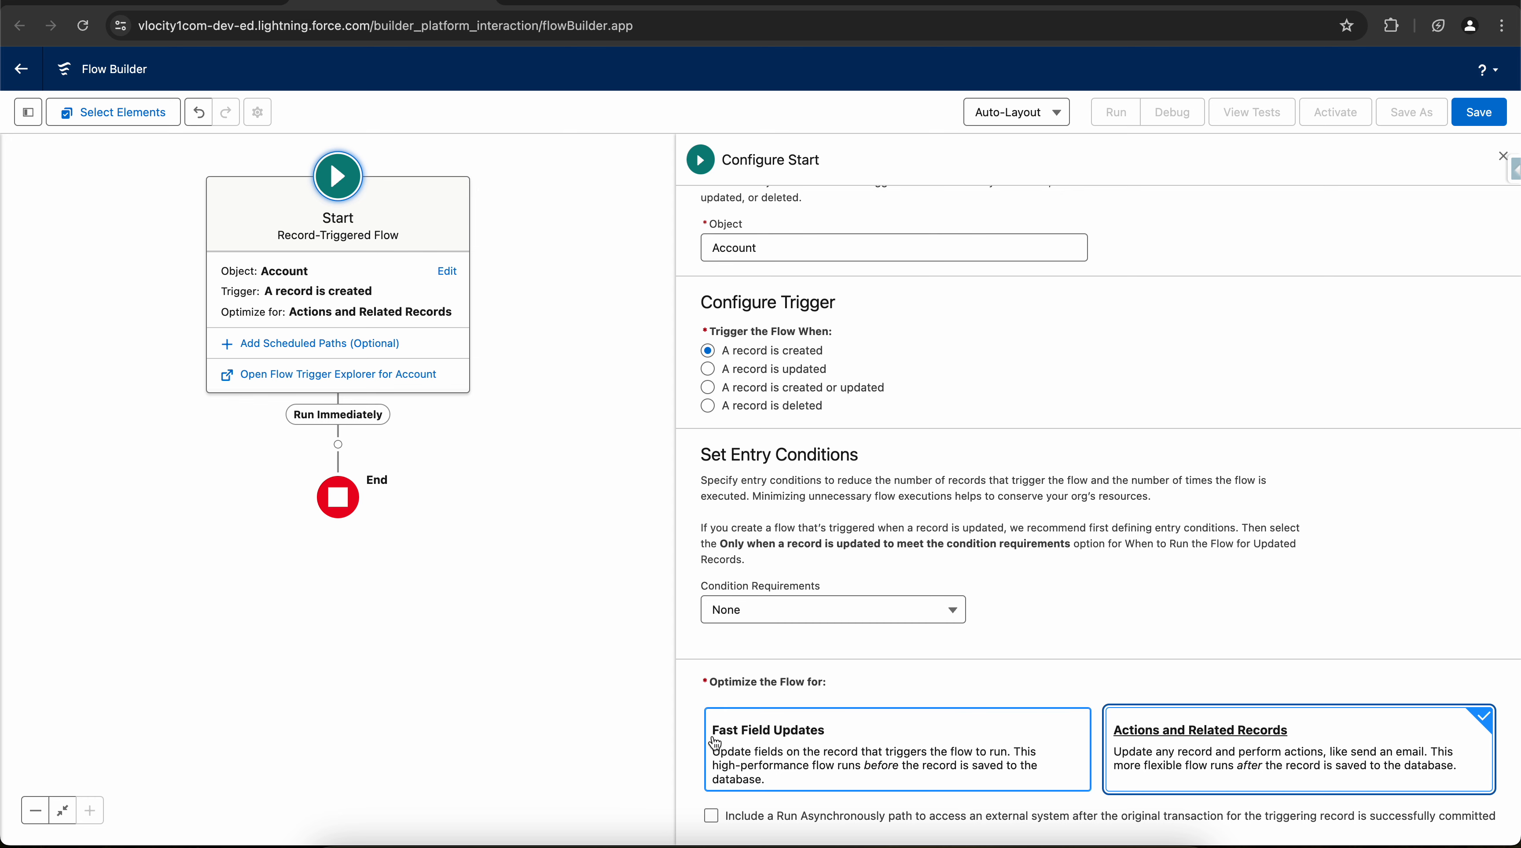
left_click(860, 741)
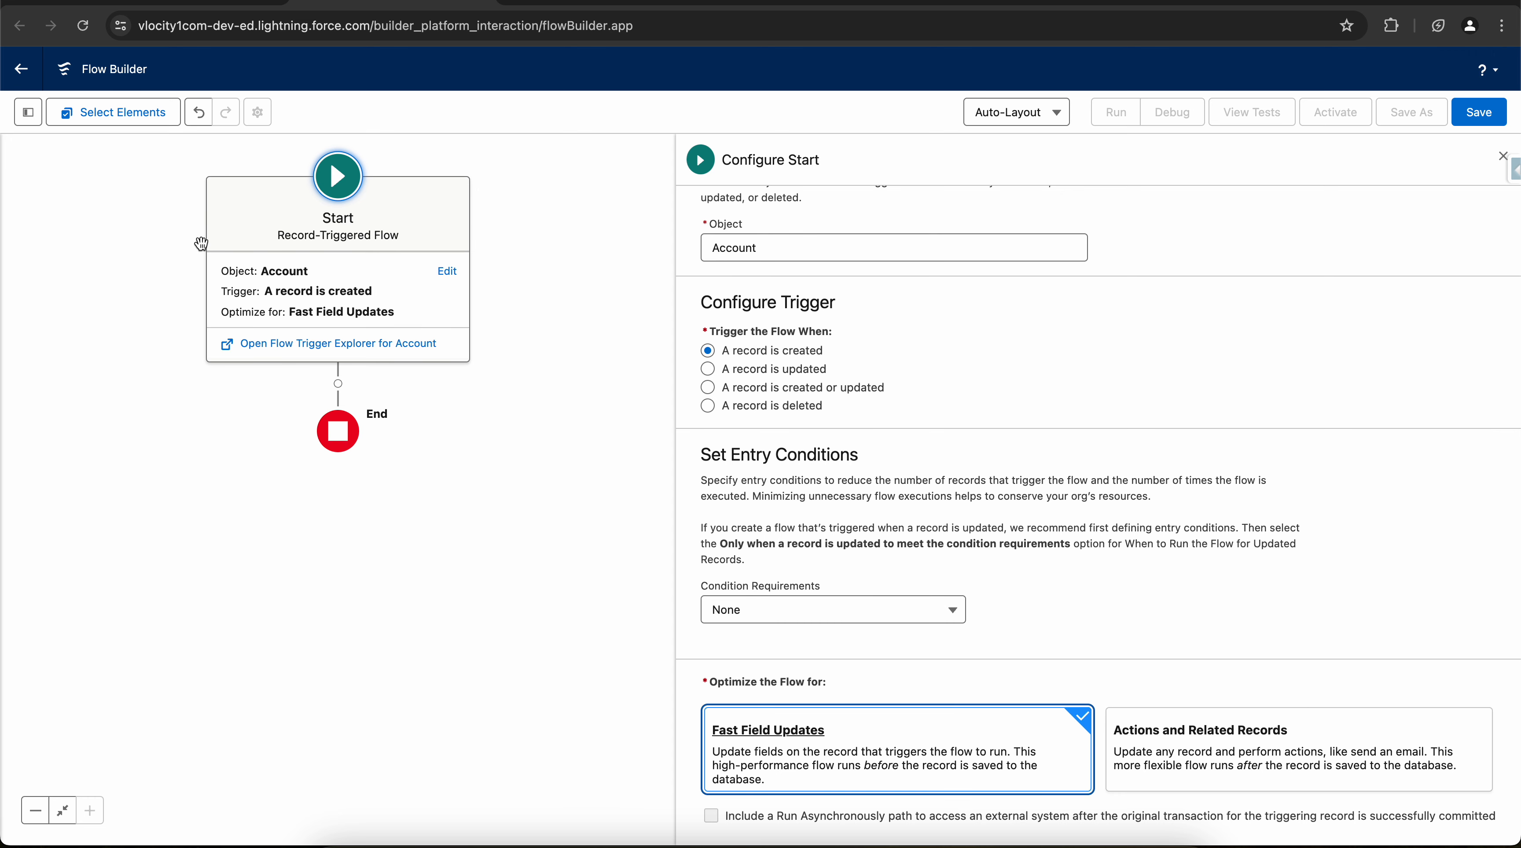
left_click(1008, 114)
left_click(1014, 179)
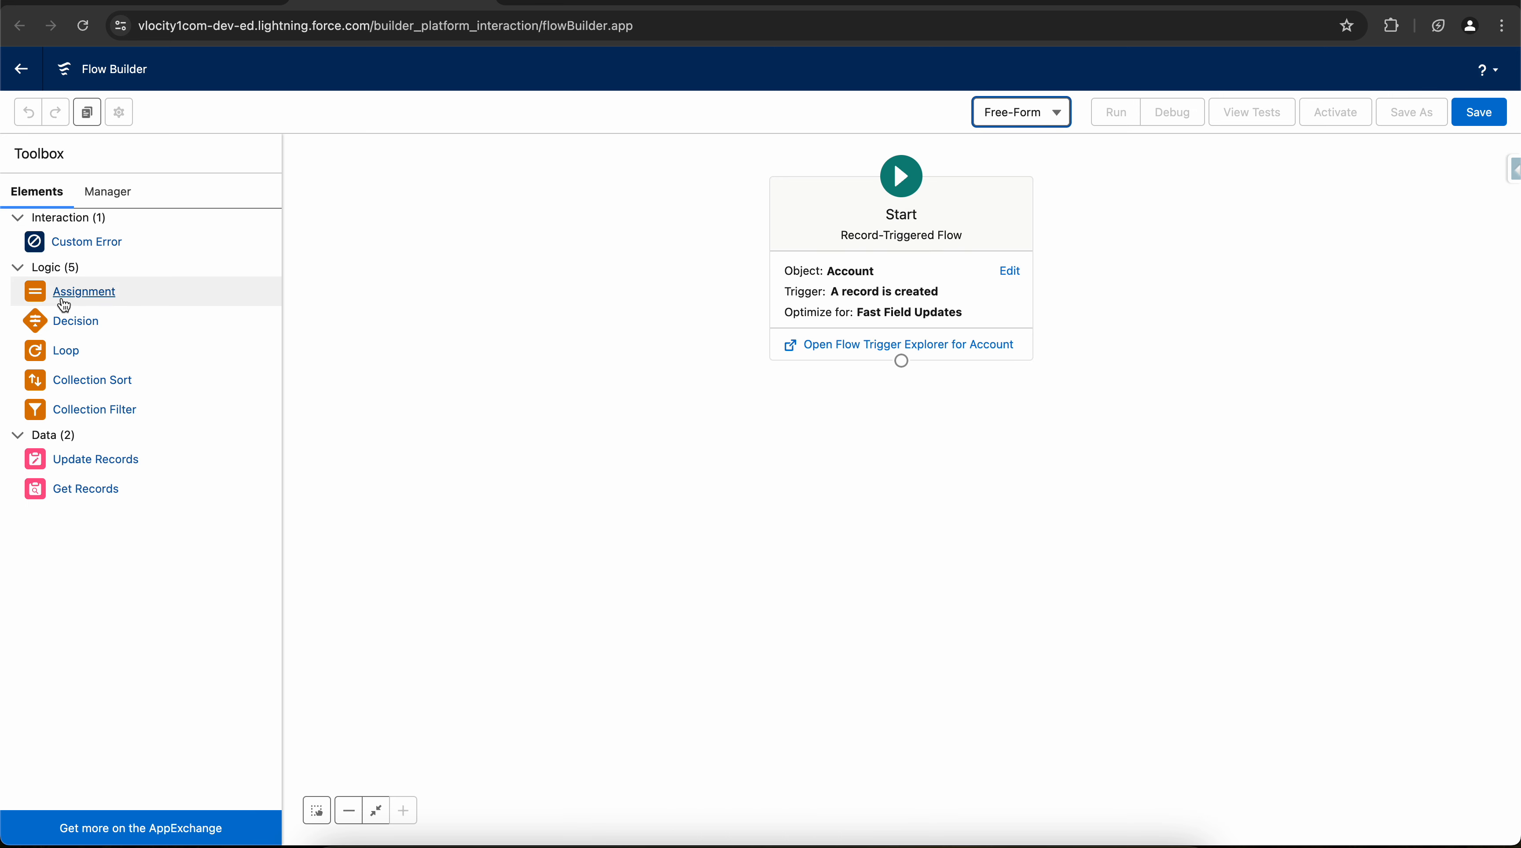
Step: Examine the settings of a new Custom Error element, and close it without saving
left_click_drag(105, 245, 553, 318)
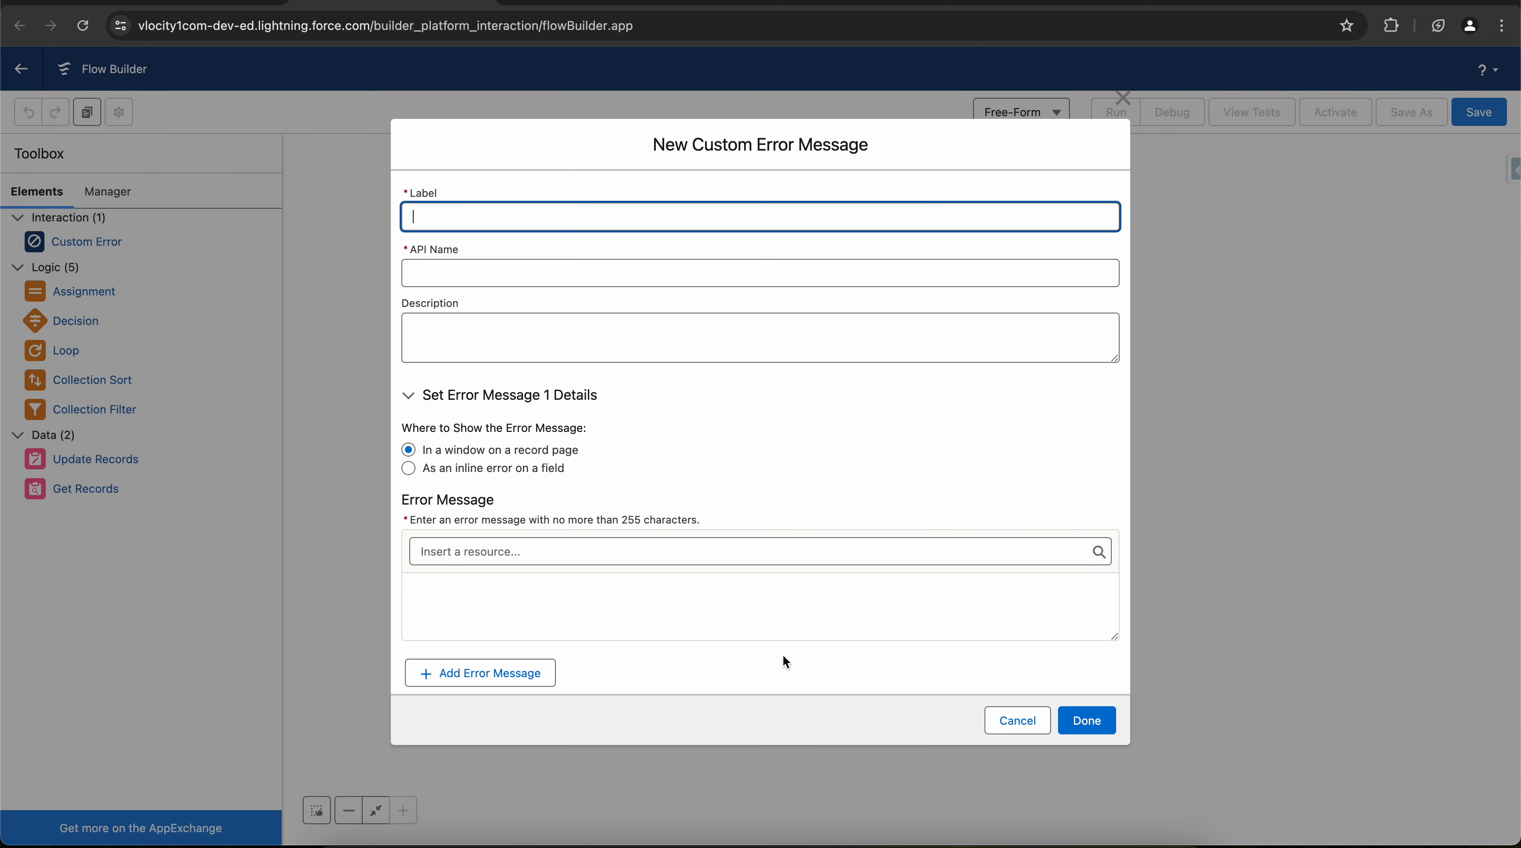
left_click(1016, 721)
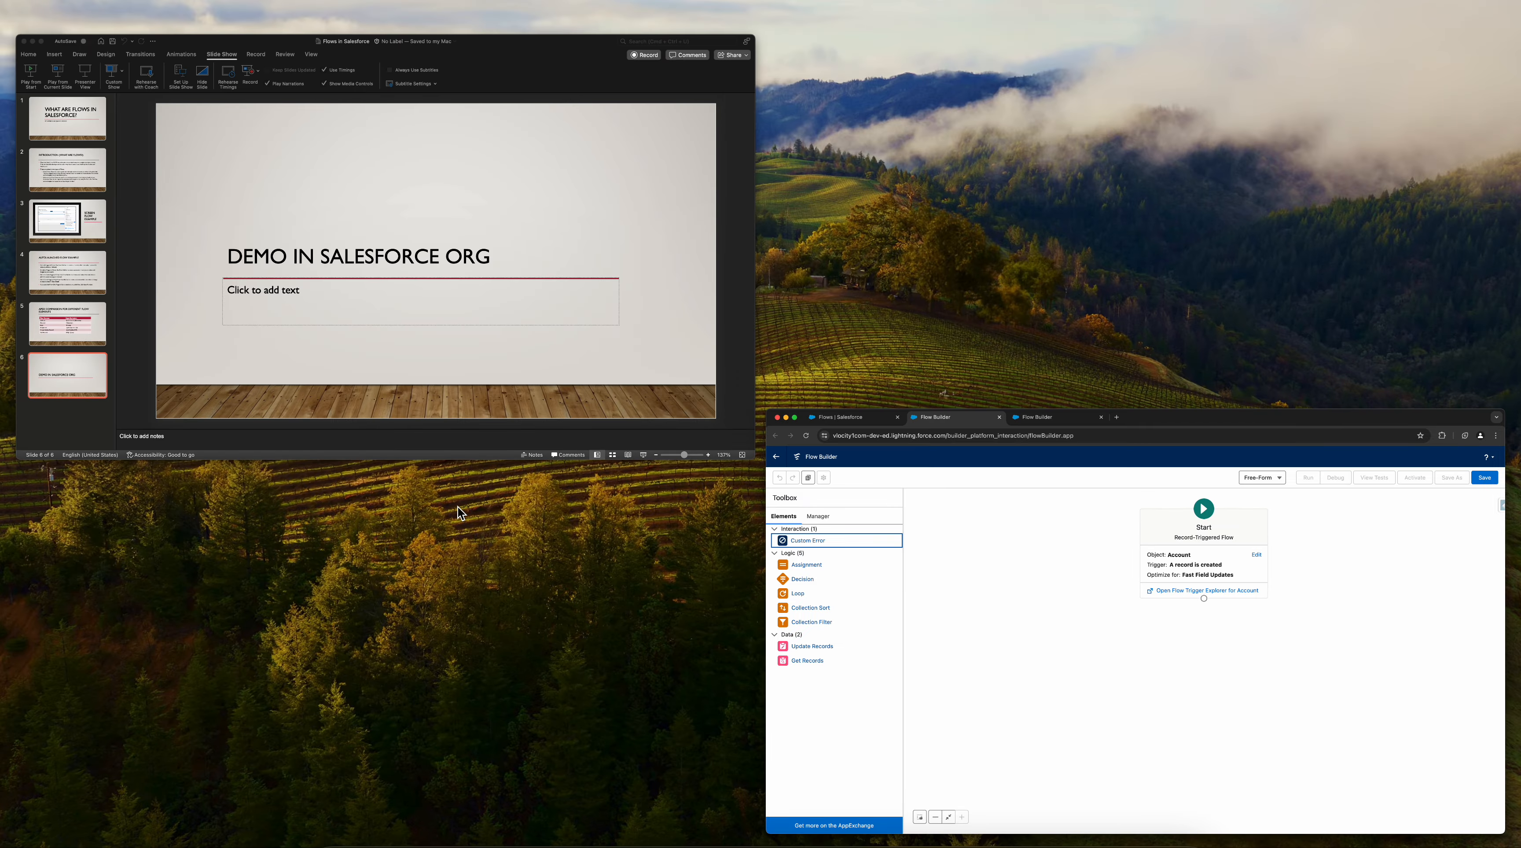
Step: Switch to the Flows in Salesforce presentation in PowerPoint and play the slide show from the first slide
left_click(563, 333)
left_click(30, 46)
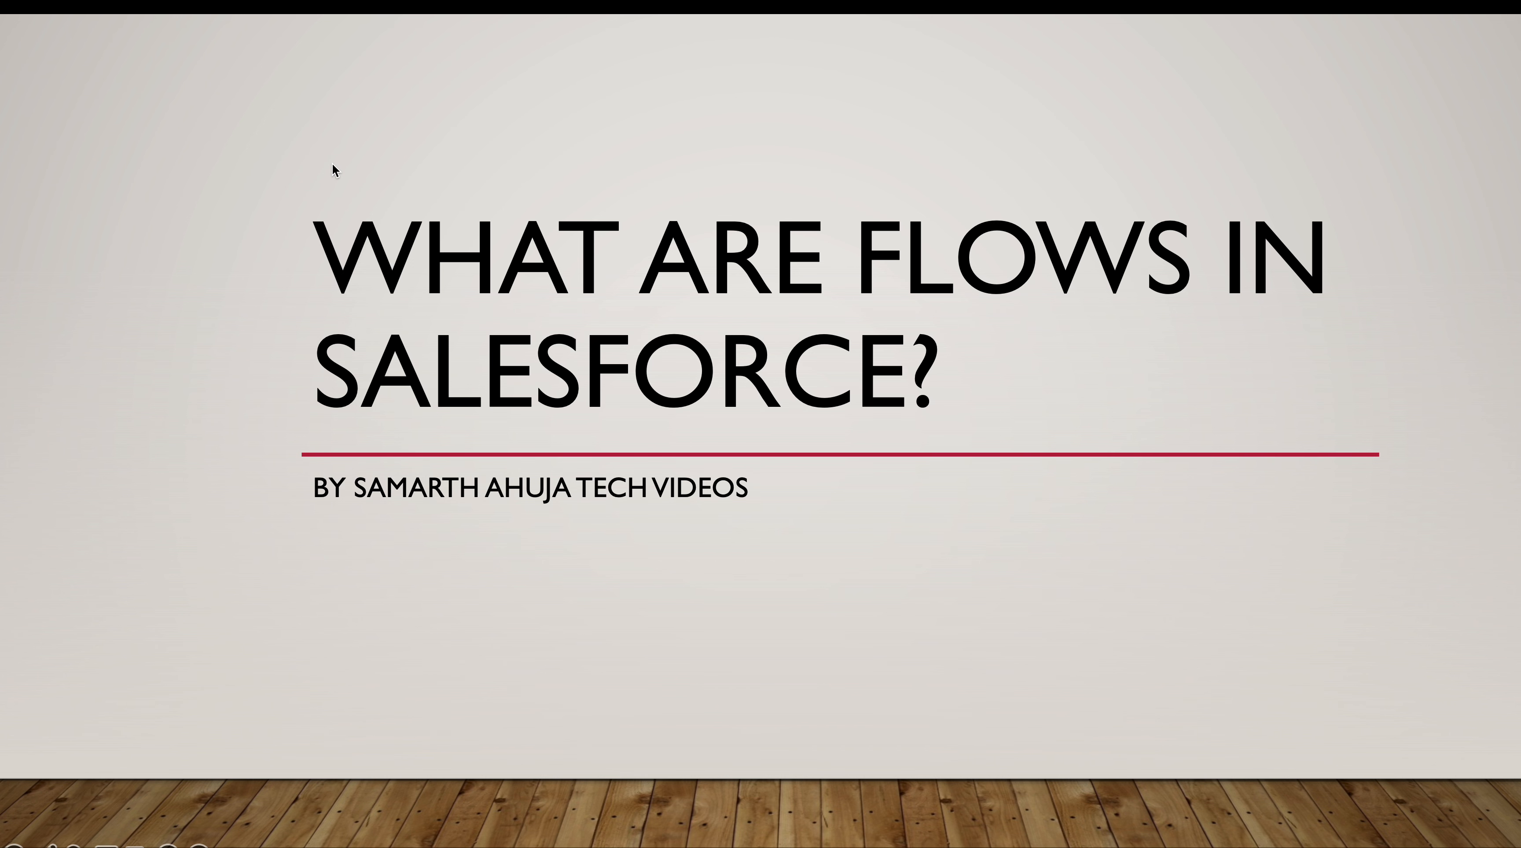